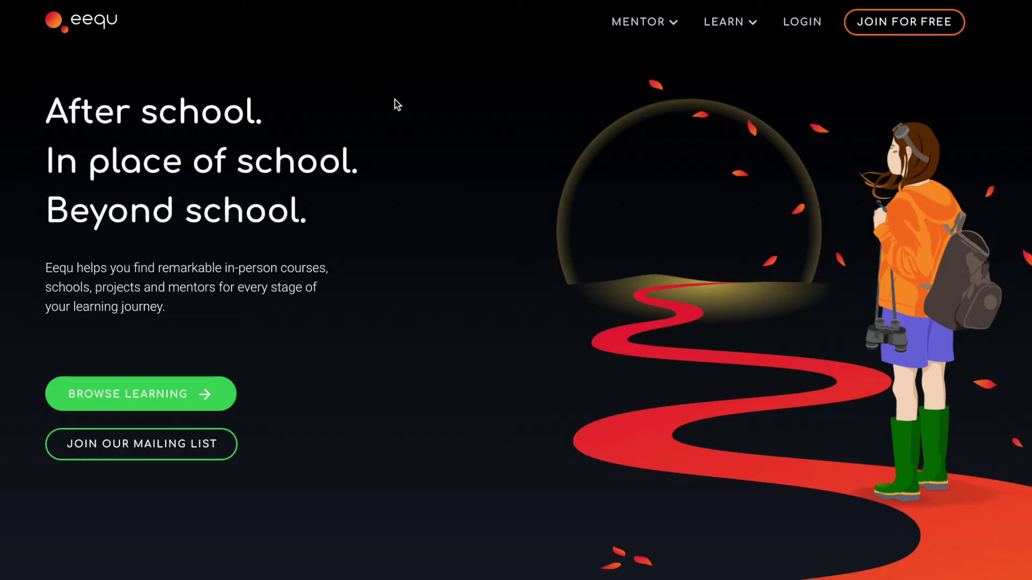
# Create a new eequ account by e-mail sign-up, entering a first name, last name, e-mail address and password
pyautogui.click(858, 28)
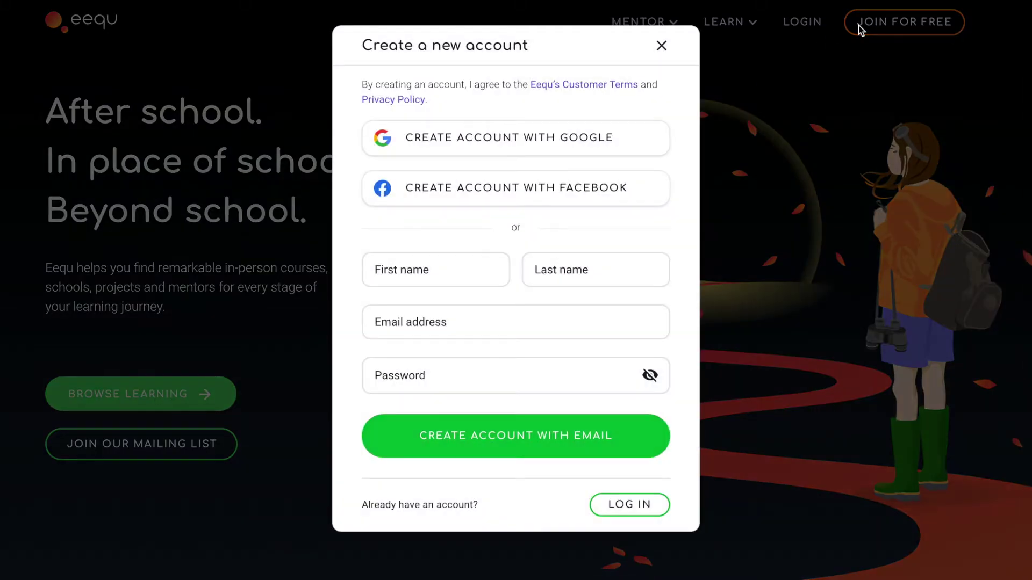
pyautogui.click(474, 267)
pyautogui.write('Jane')
pyautogui.click(584, 269)
pyautogui.write('Smith')
pyautogui.click(501, 321)
pyautogui.press('Tab')
pyautogui.write('•••••••••')
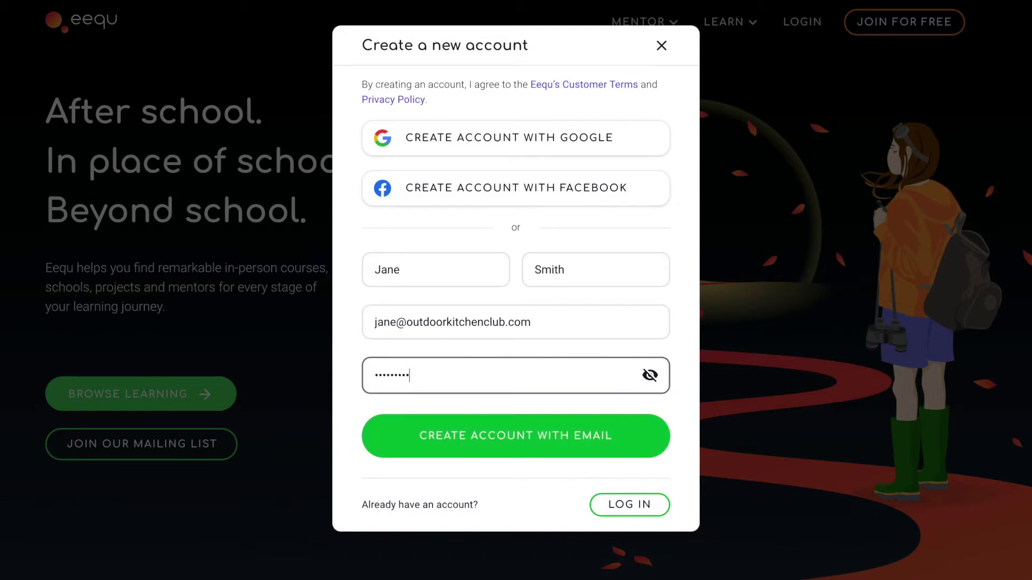
pyautogui.click(489, 429)
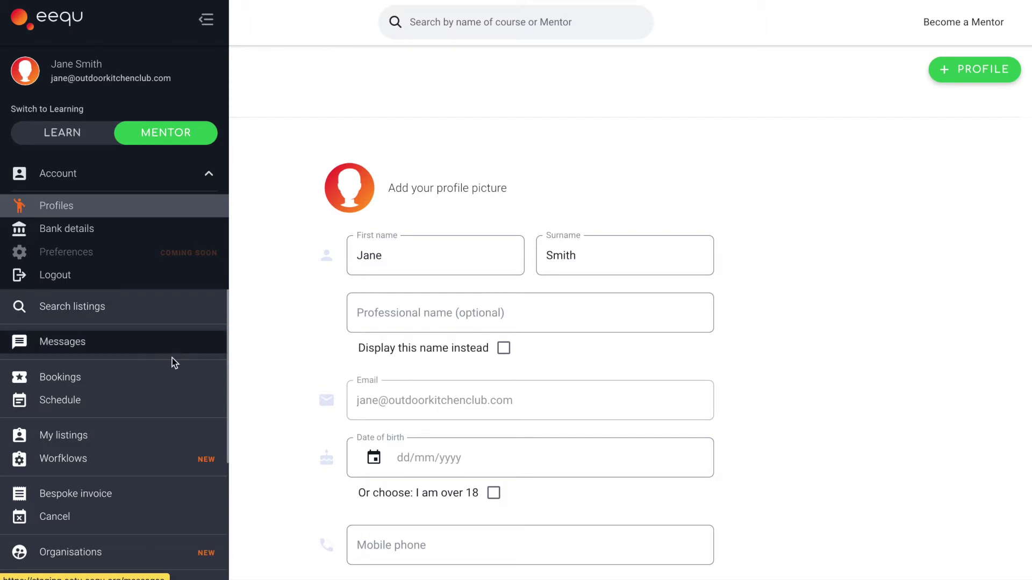
# Create a listing titled 'HAF Outdoor Kitchen Holiday Club' with strapline 'Learn to cook in the wild'
pyautogui.click(166, 436)
pyautogui.click(490, 228)
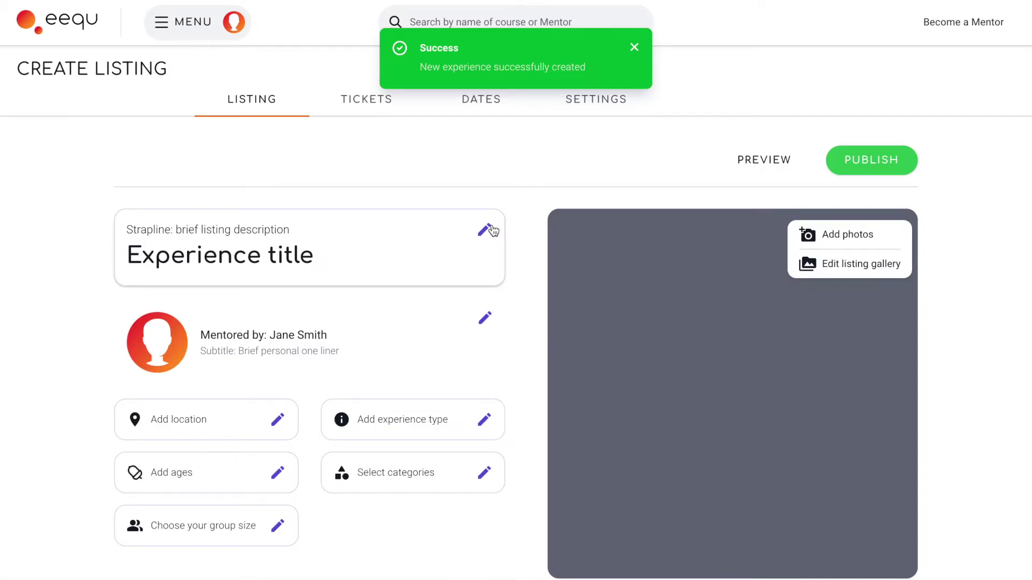
pyautogui.click(487, 229)
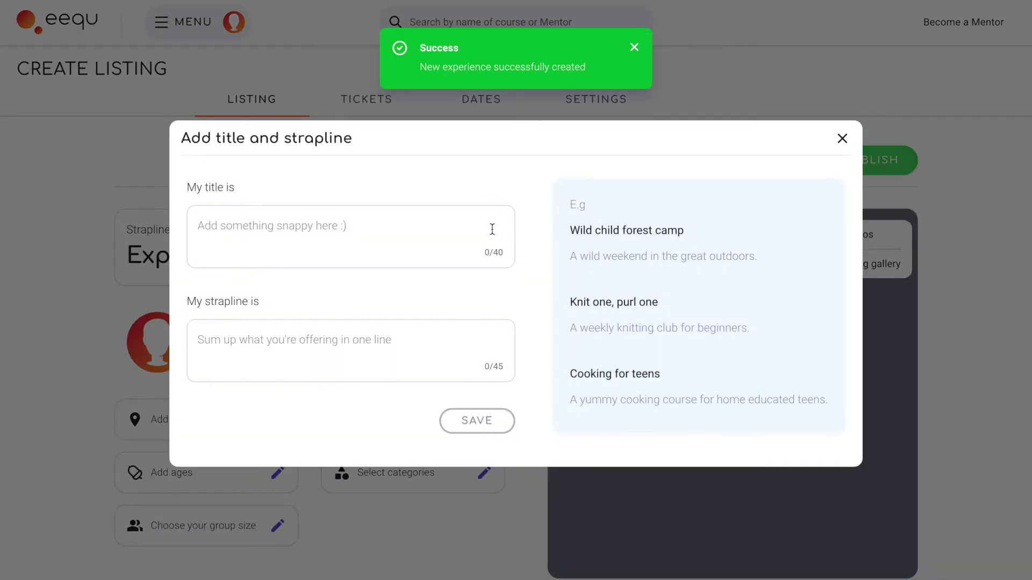
pyautogui.write('HAF Outdoor Kitchen Holiday Club')
pyautogui.click(225, 341)
pyautogui.write('Learn to cook in the wild!')
pyautogui.click(476, 420)
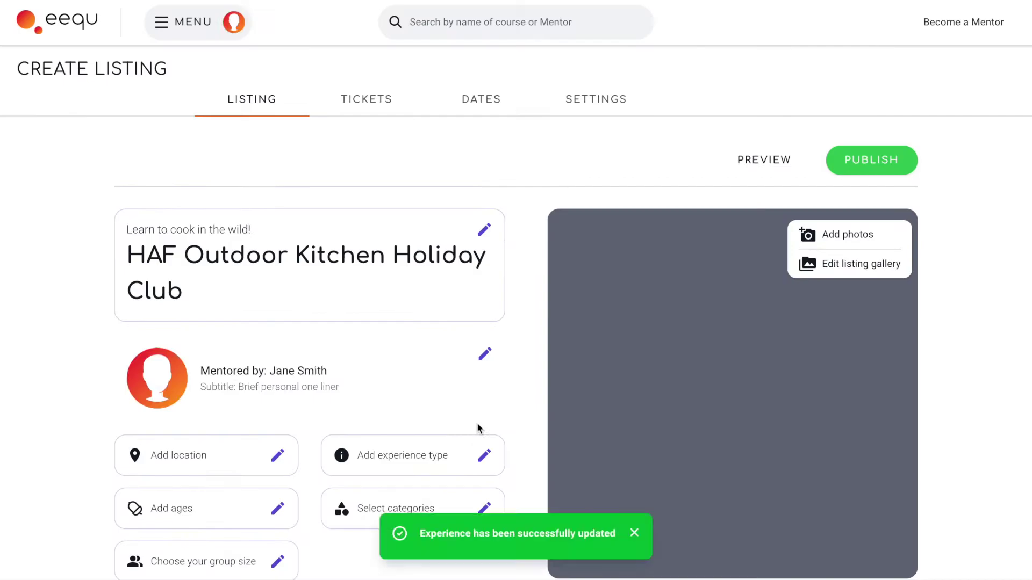
# Add the girl-eating-corn and children-cooking photos to the listing gallery and save it
pyautogui.scroll(-1, 699, 508)
pyautogui.click(814, 164)
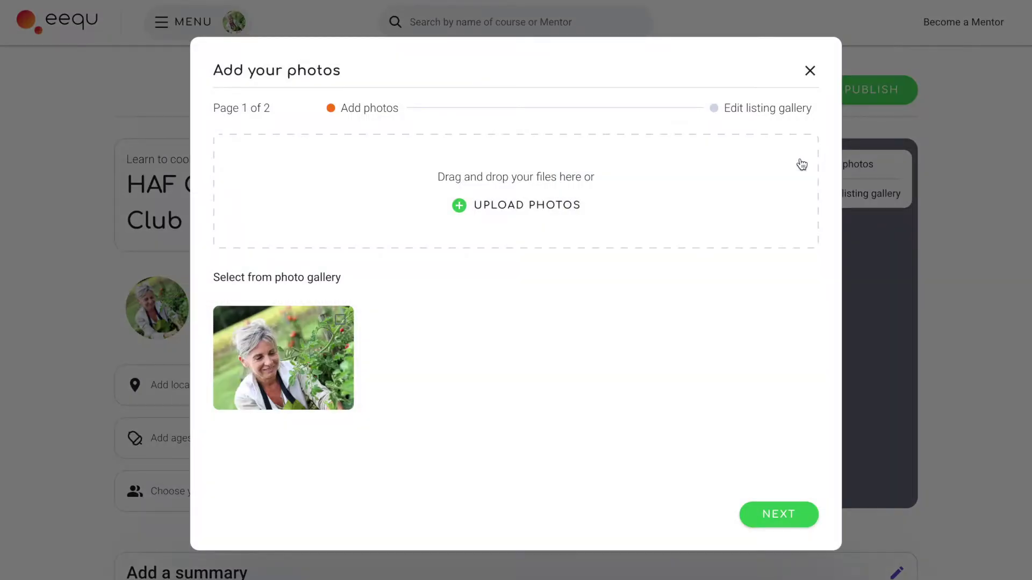
pyautogui.click(755, 401)
pyautogui.click(623, 366)
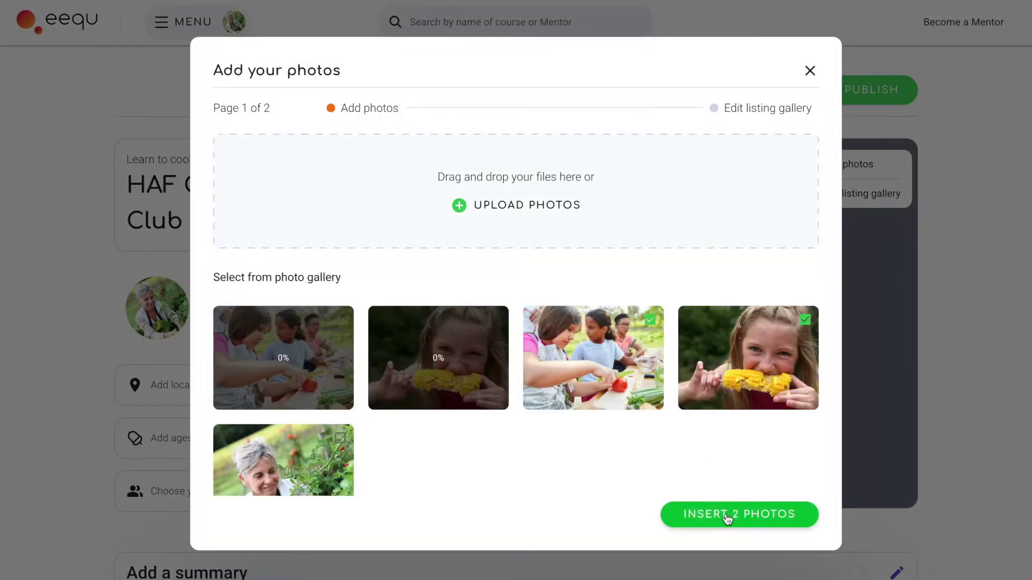
pyautogui.click(727, 515)
pyautogui.click(774, 513)
pyautogui.click(477, 438)
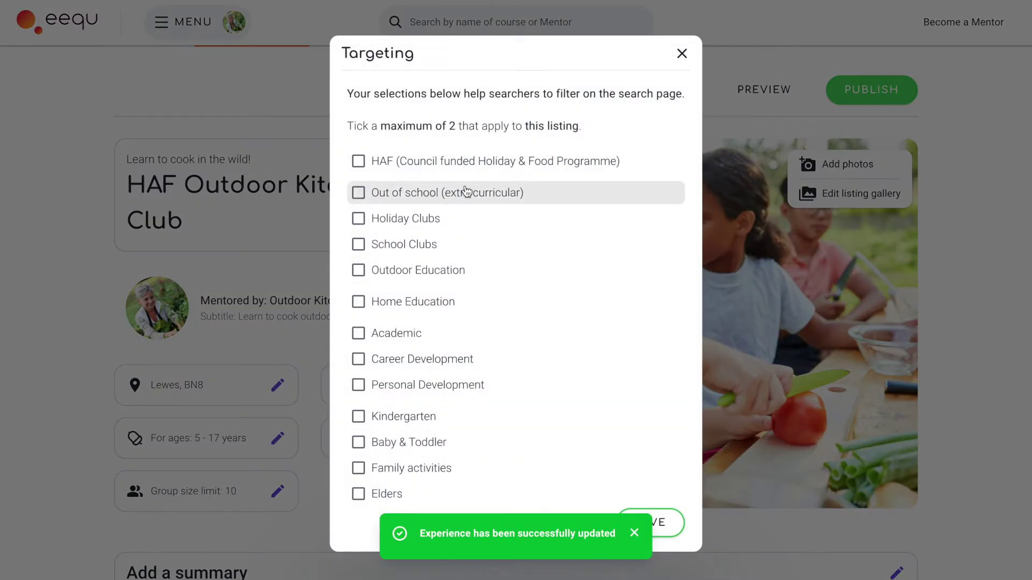
# Categorise the listing as HAF and Holiday Clubs
pyautogui.click(464, 167)
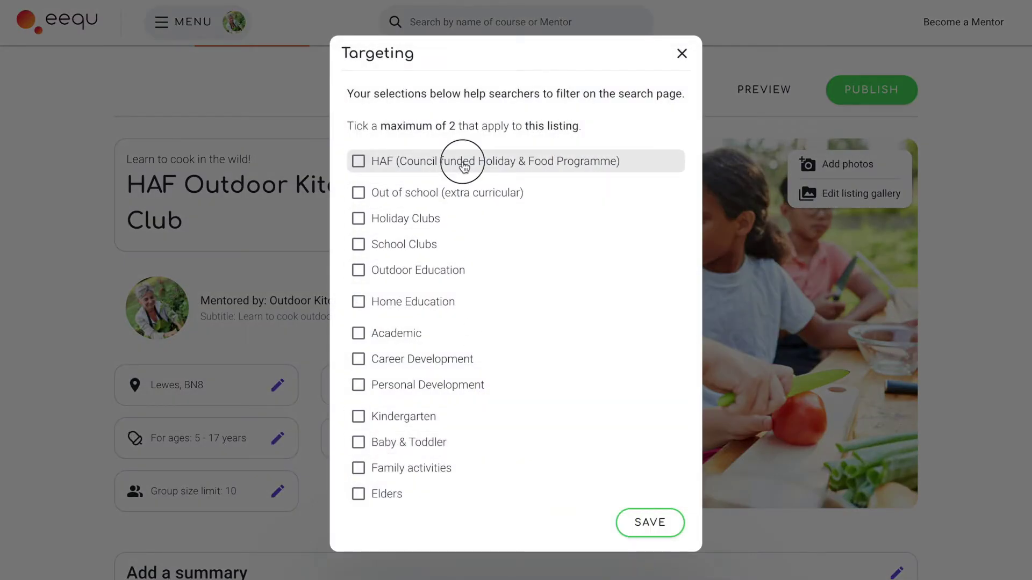
pyautogui.click(457, 221)
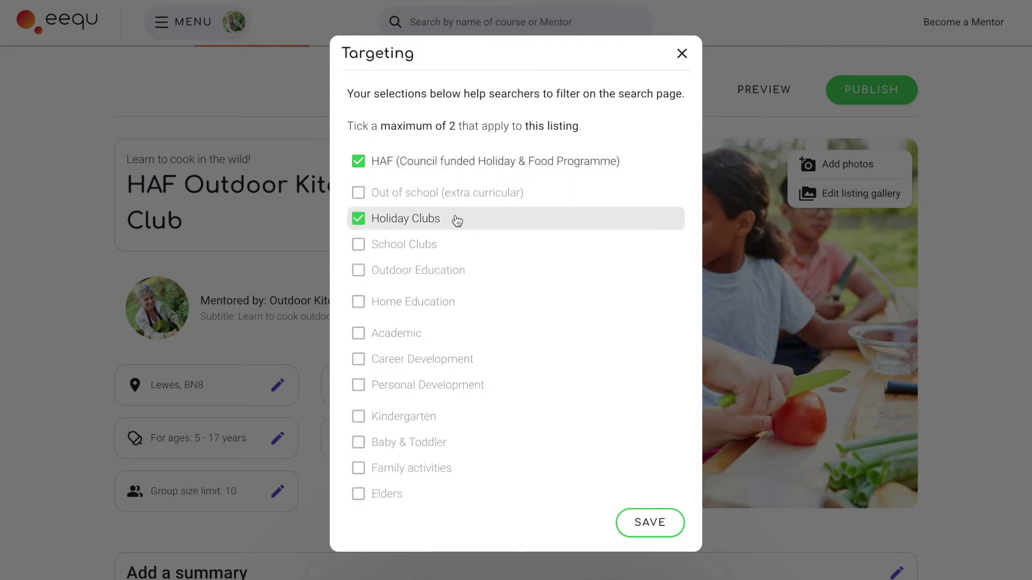
pyautogui.click(632, 528)
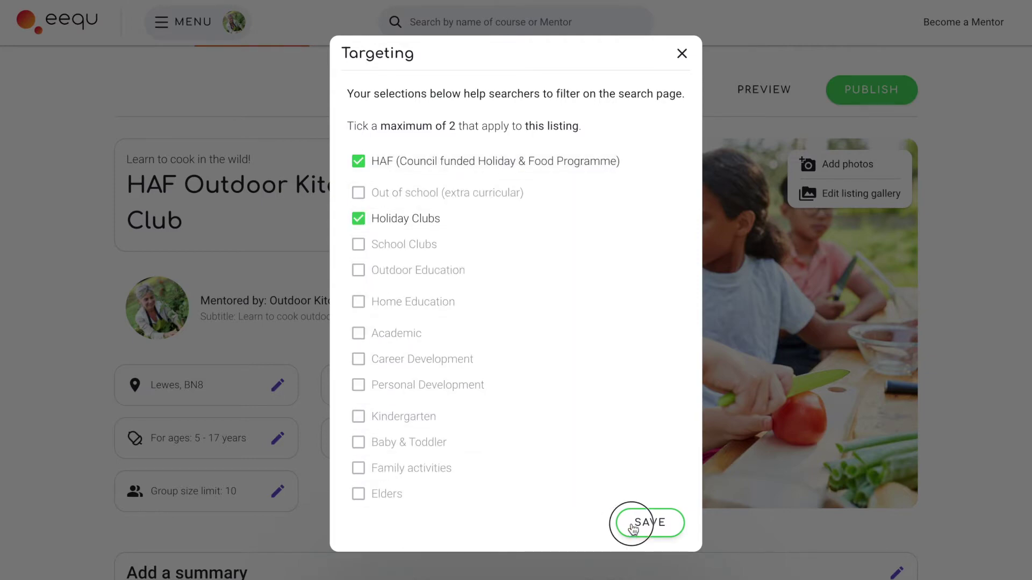
pyautogui.scroll(-10, 811, 463)
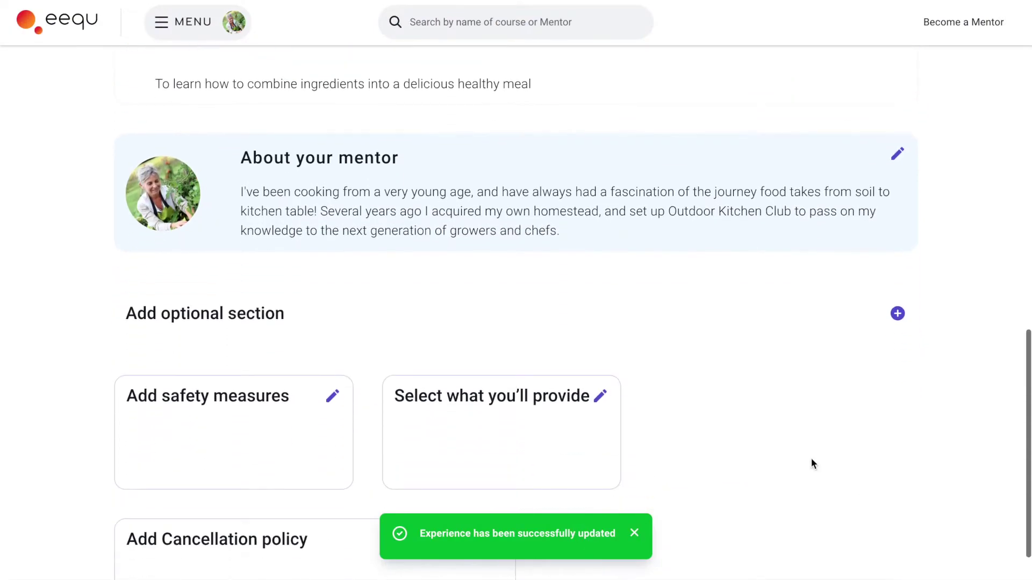
# Add a custom 'What to bring' section listing items, including a recipe idea using three fruits or vegetables
pyautogui.click(803, 325)
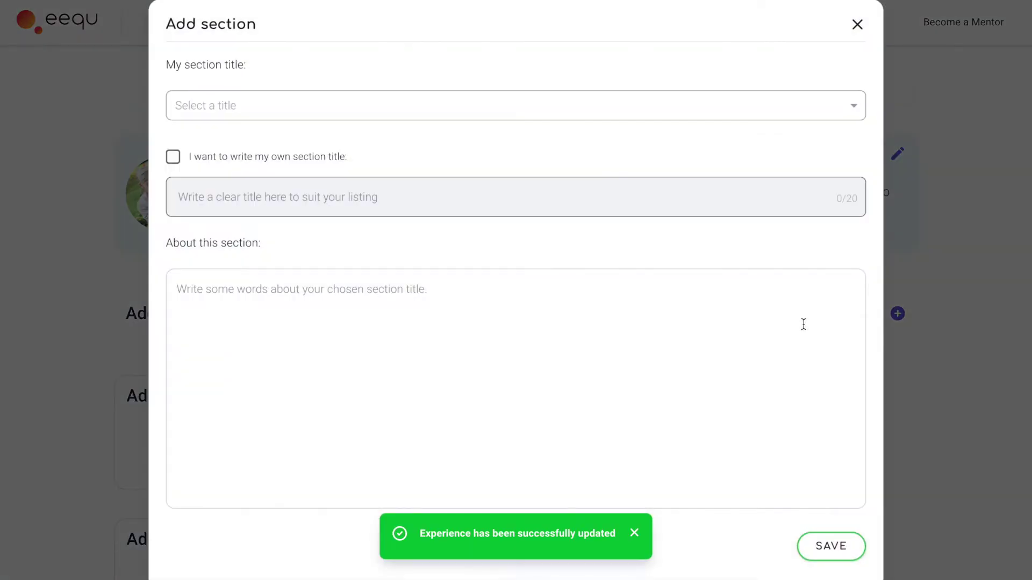
pyautogui.click(187, 163)
pyautogui.click(224, 197)
pyautogui.write('What to bring')
pyautogui.click(246, 299)
pyautogui.write('If you can, please bring the following:')
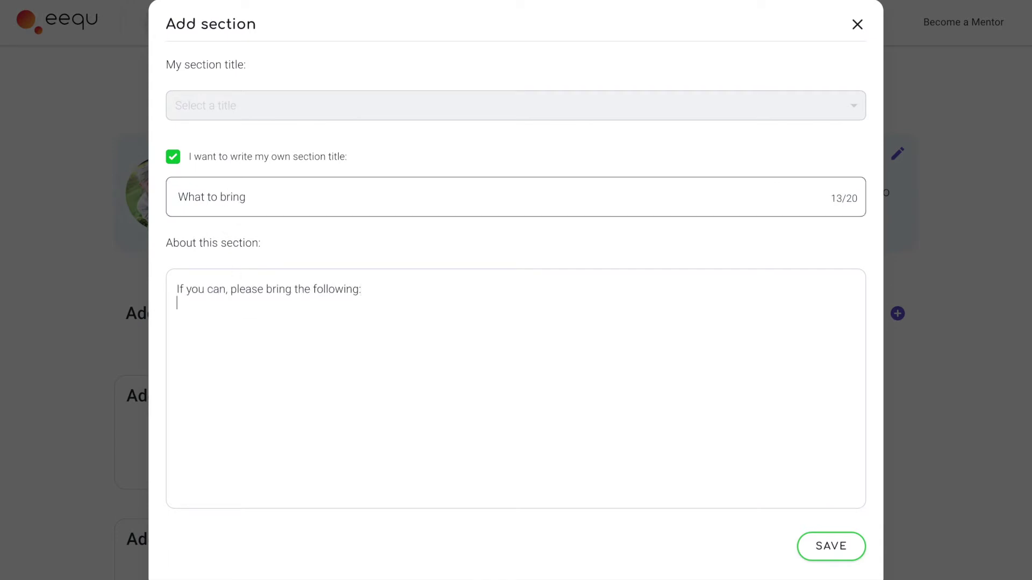
pyautogui.press('Return')
pyautogui.write('Some sturdy shoes for the kitchen and the woodlands')
pyautogui.press('Return')
pyautogui.write('A recipe idea which uses at least 3 different fruits or vegetables')
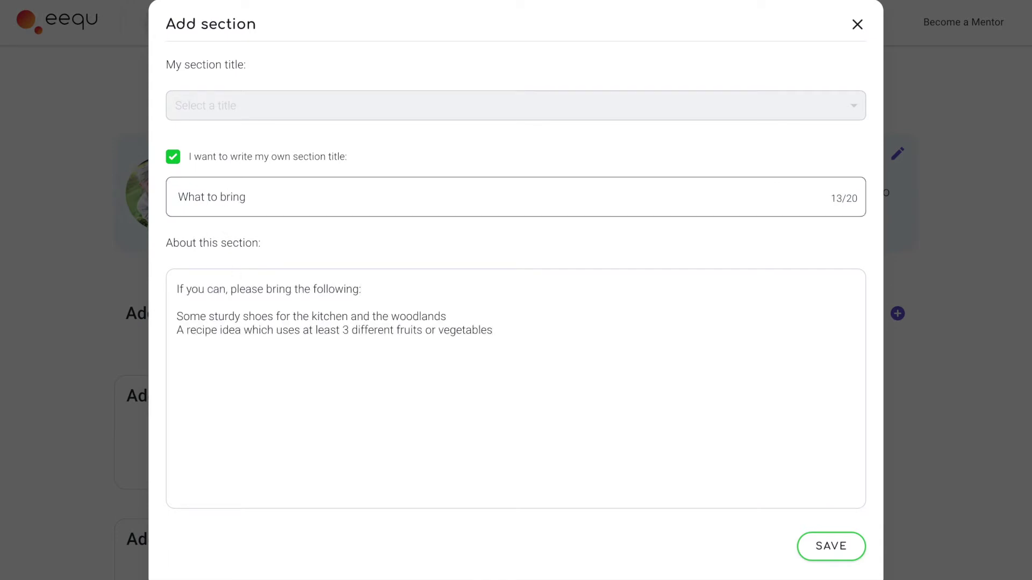
pyautogui.press('Return')
pyautogui.write('A tupperware box to take your delicious creation home with you')
pyautogui.click(819, 543)
# Return to the top of the listing and go to its Tickets section
pyautogui.scroll(5, 955, 333)
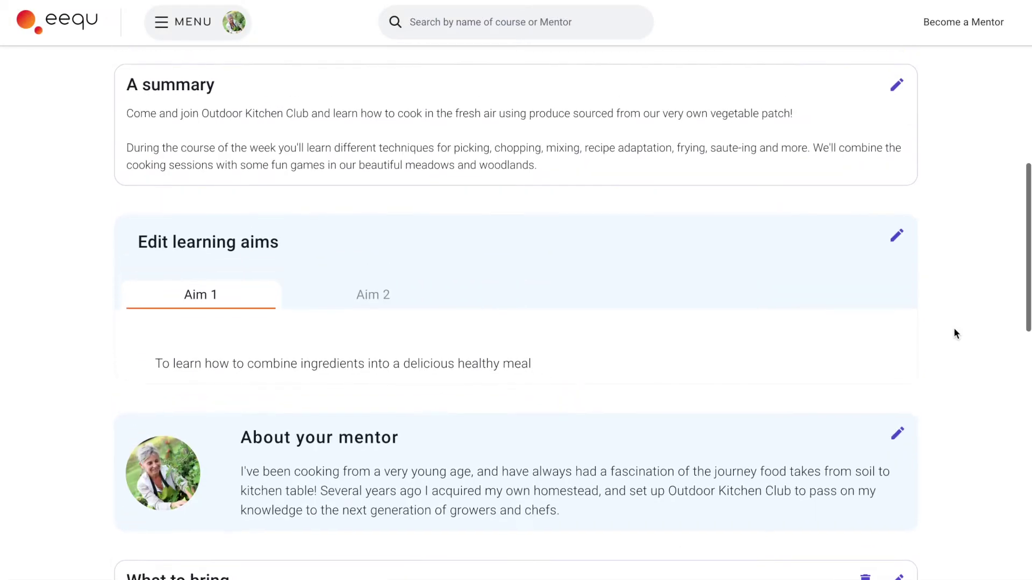
pyautogui.scroll(8, 955, 333)
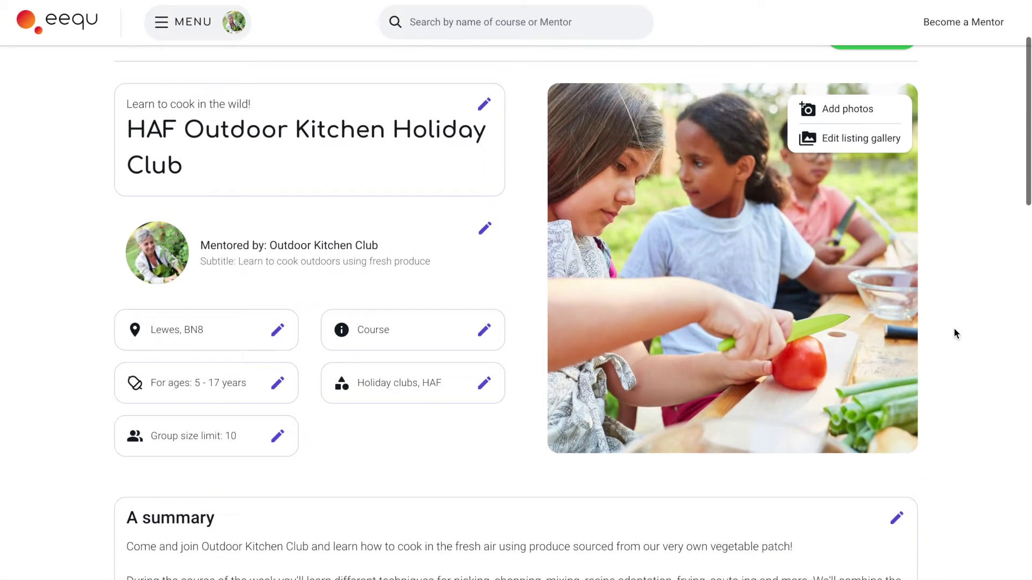
pyautogui.scroll(3, 954, 329)
pyautogui.click(378, 100)
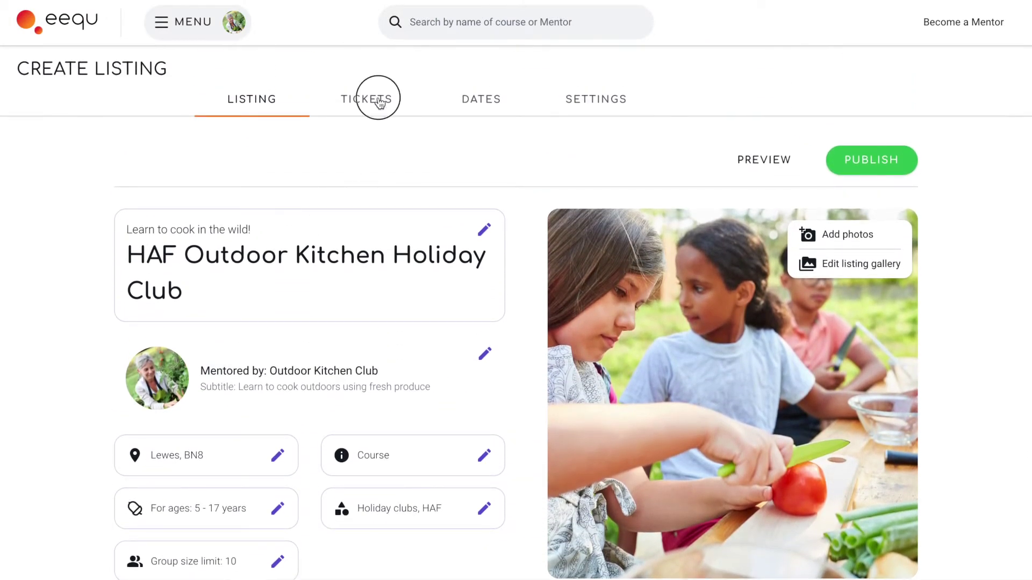
# Start a HAF ticket named 'Free HAF Ticket' for East Sussex County Council
pyautogui.click(486, 187)
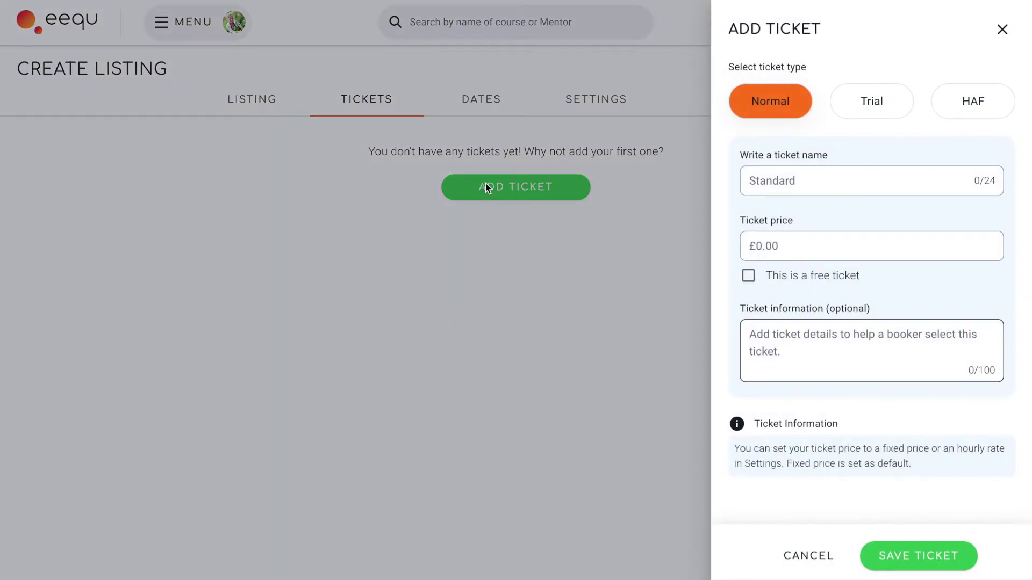
pyautogui.click(941, 108)
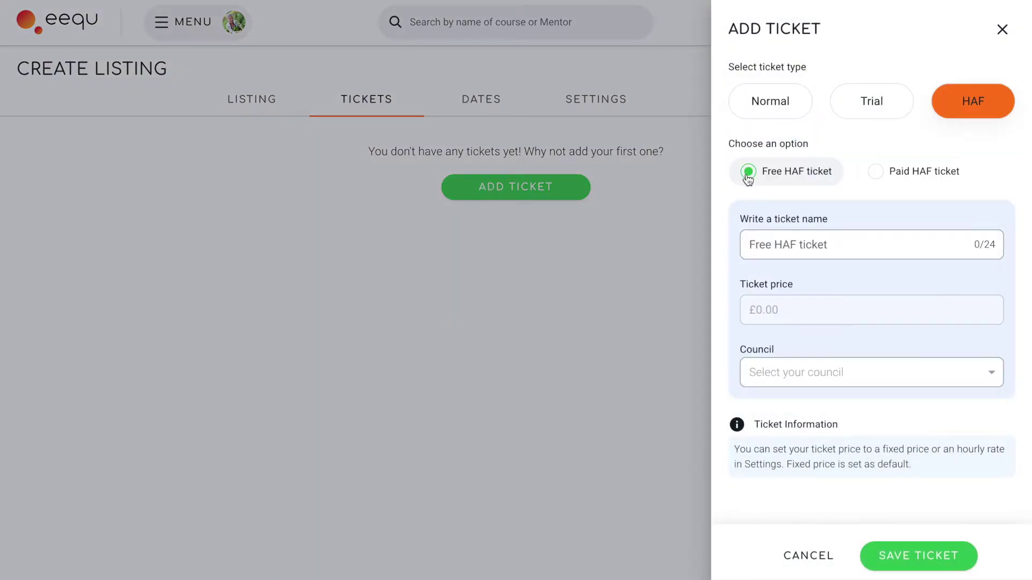
pyautogui.click(752, 244)
pyautogui.write('Free HAF Ticket')
pyautogui.click(825, 374)
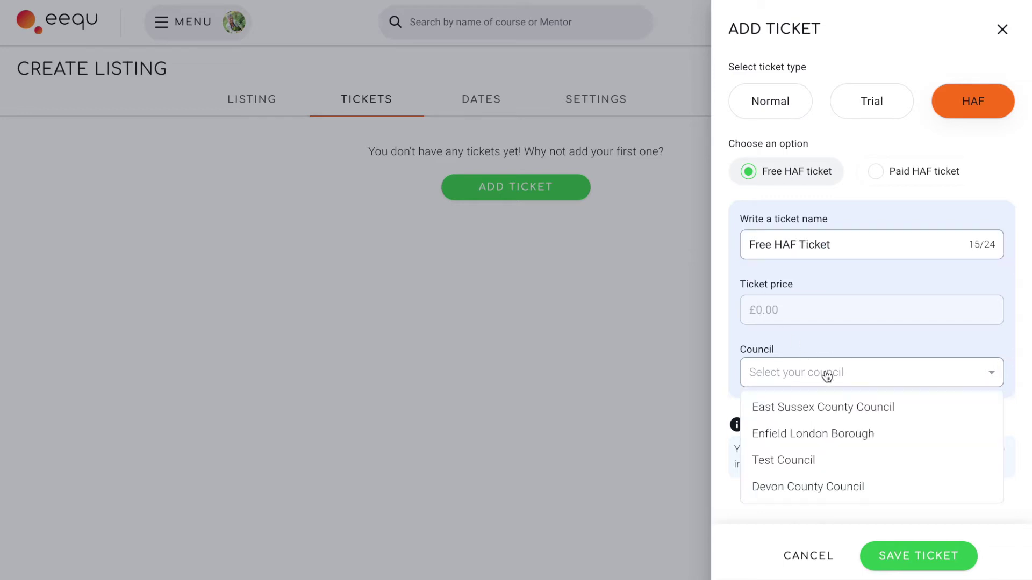
pyautogui.click(824, 404)
pyautogui.scroll(-3, 825, 401)
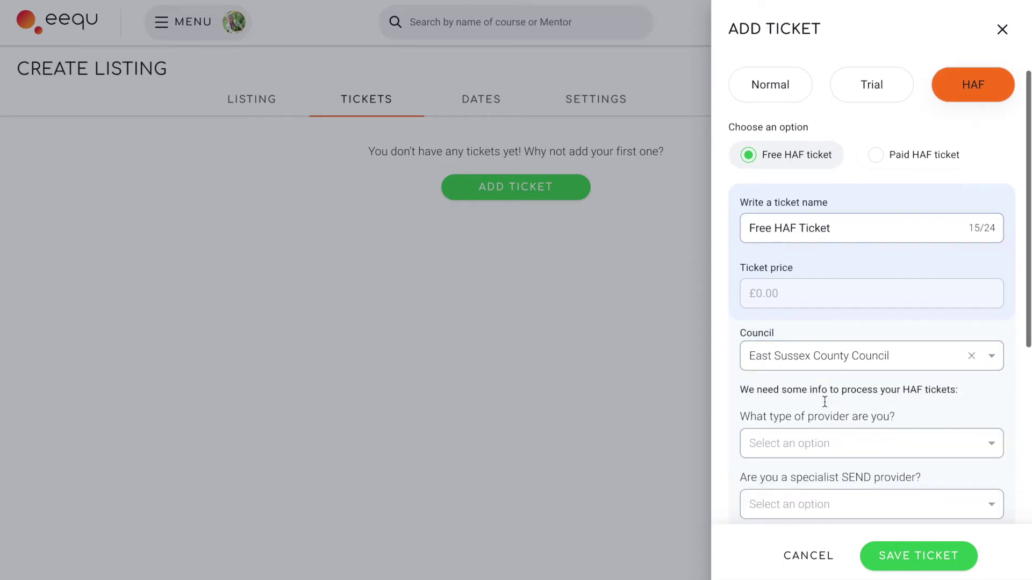
# Set provider type Private business, Universal holiday club with SEND support, and Lunch provided
pyautogui.click(825, 306)
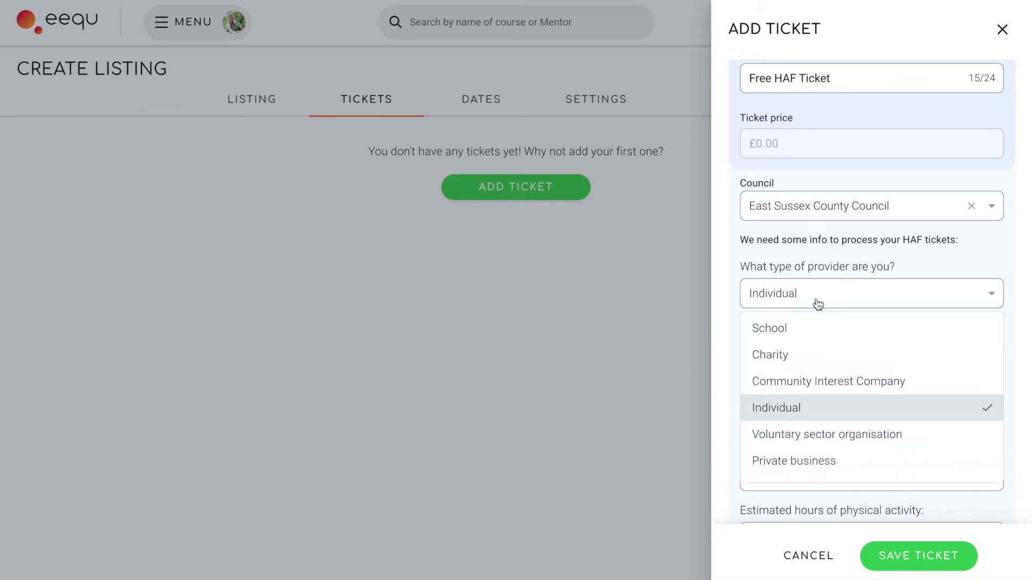
pyautogui.click(805, 458)
pyautogui.click(797, 361)
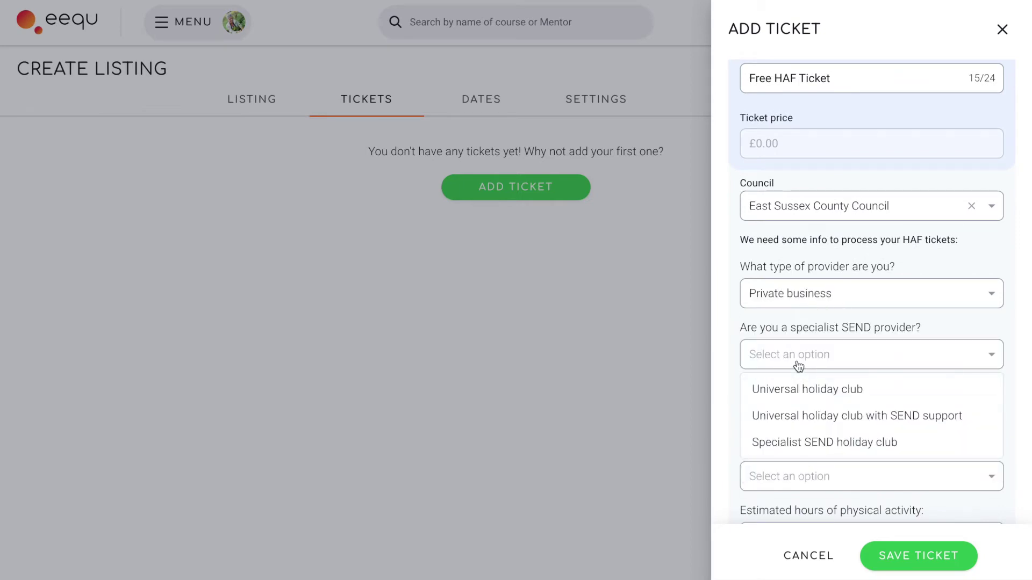
pyautogui.click(797, 416)
pyautogui.click(798, 423)
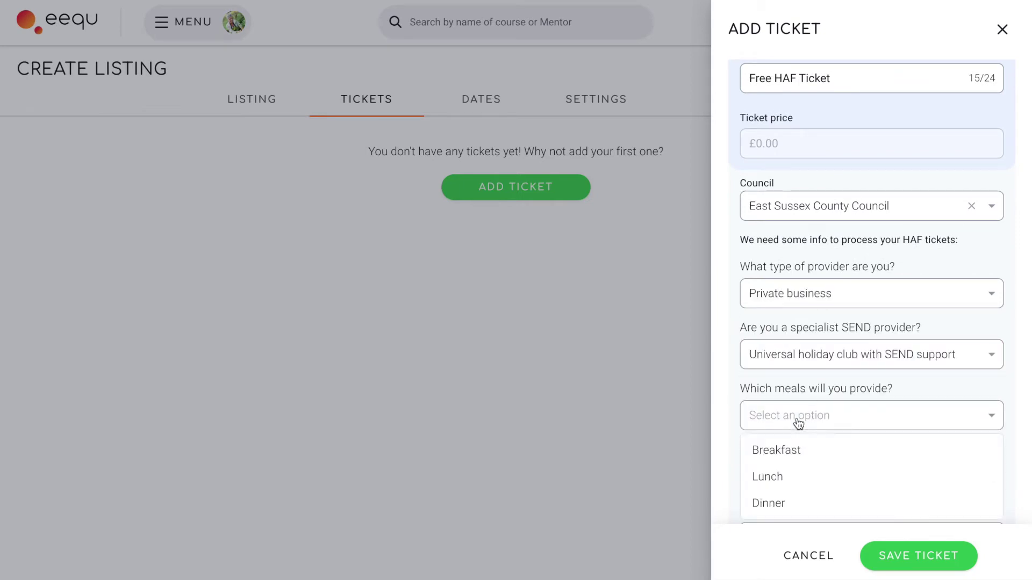
pyautogui.click(793, 475)
pyautogui.scroll(-2, 792, 484)
pyautogui.scroll(-1, 792, 484)
# Answer No to OFSTED registration, set 1 hour activity per 4-hour session, and save the ticket
pyautogui.click(791, 361)
pyautogui.click(787, 417)
pyautogui.click(788, 418)
pyautogui.click(784, 452)
pyautogui.scroll(-1, 784, 459)
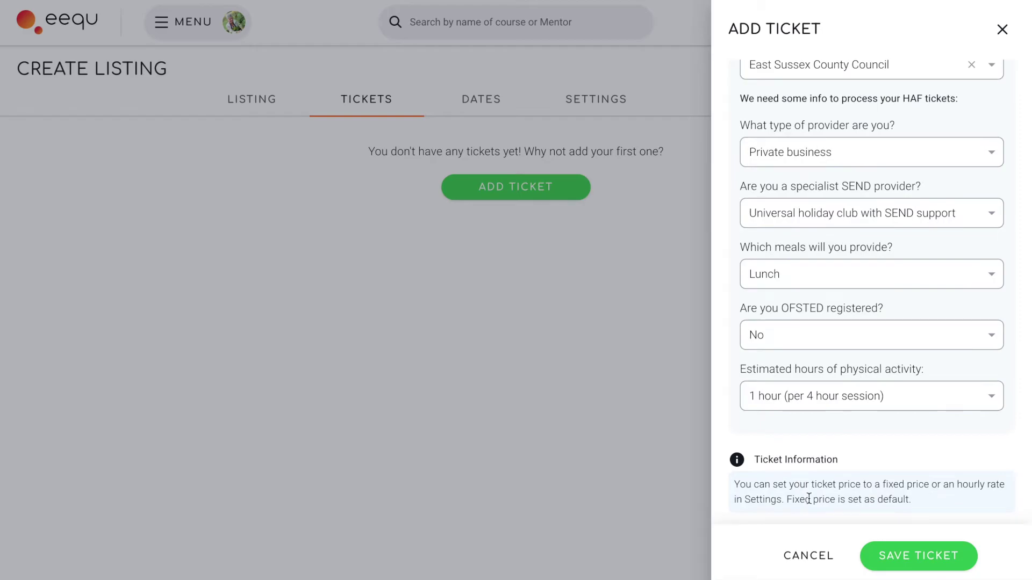
pyautogui.click(913, 554)
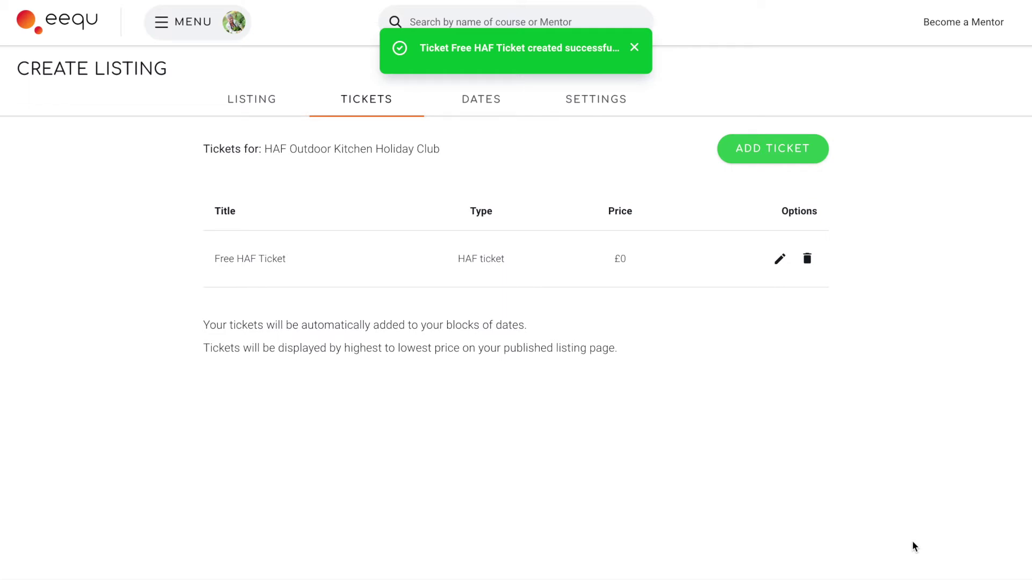
# Add a paid HAF ticket named 'Paid HAF Ticket' priced at £15 and save it
pyautogui.click(808, 156)
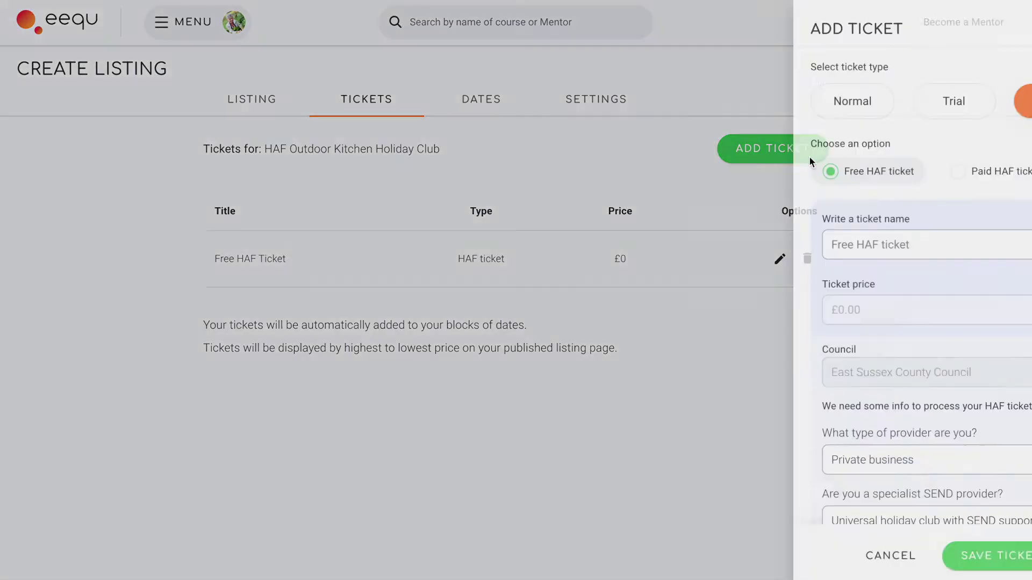
pyautogui.click(875, 172)
pyautogui.click(836, 235)
pyautogui.write('Paid HAF Ticket')
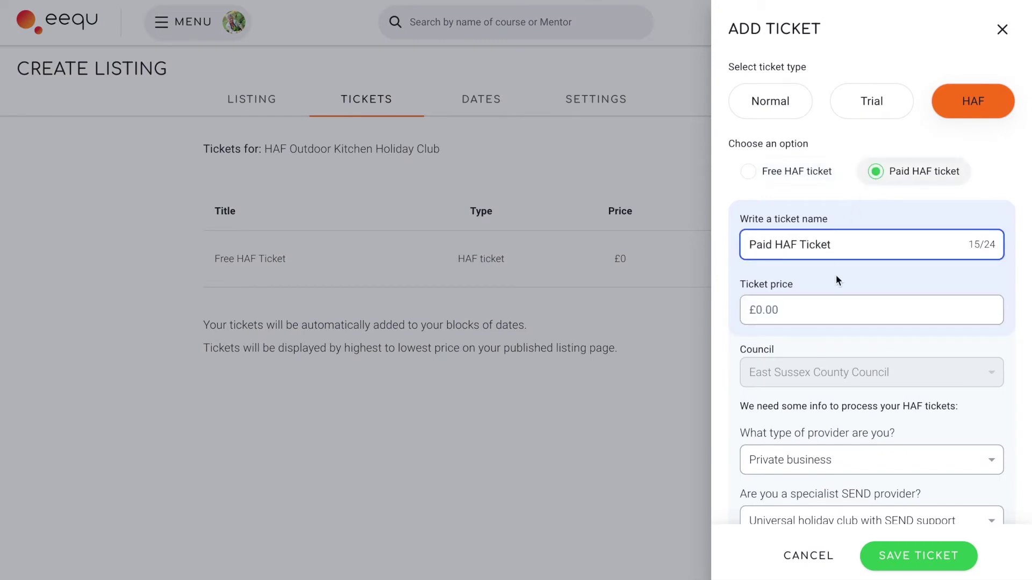
pyautogui.click(847, 321)
pyautogui.write('15')
pyautogui.click(849, 409)
pyautogui.scroll(-5, 849, 412)
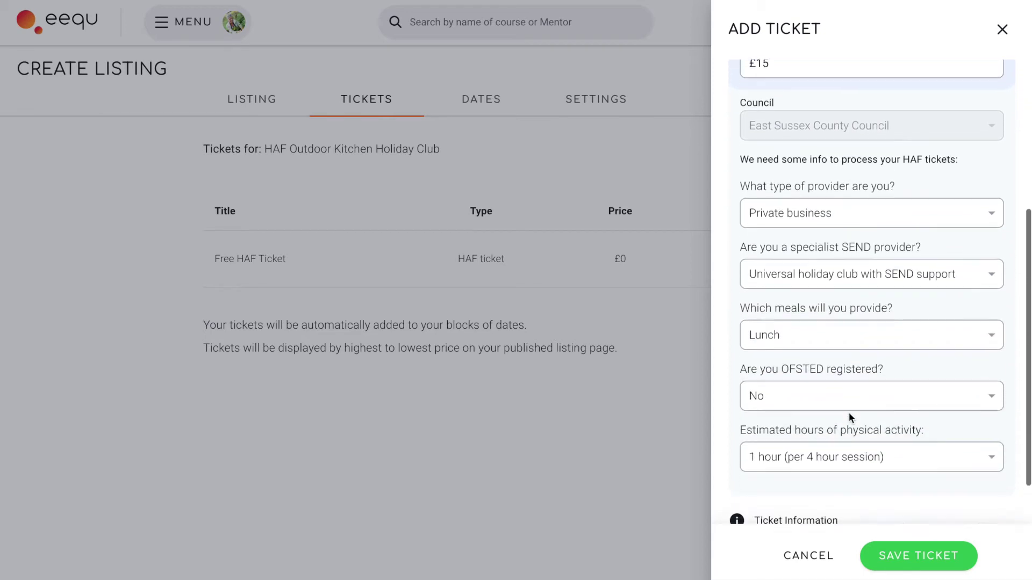
pyautogui.scroll(-2, 849, 411)
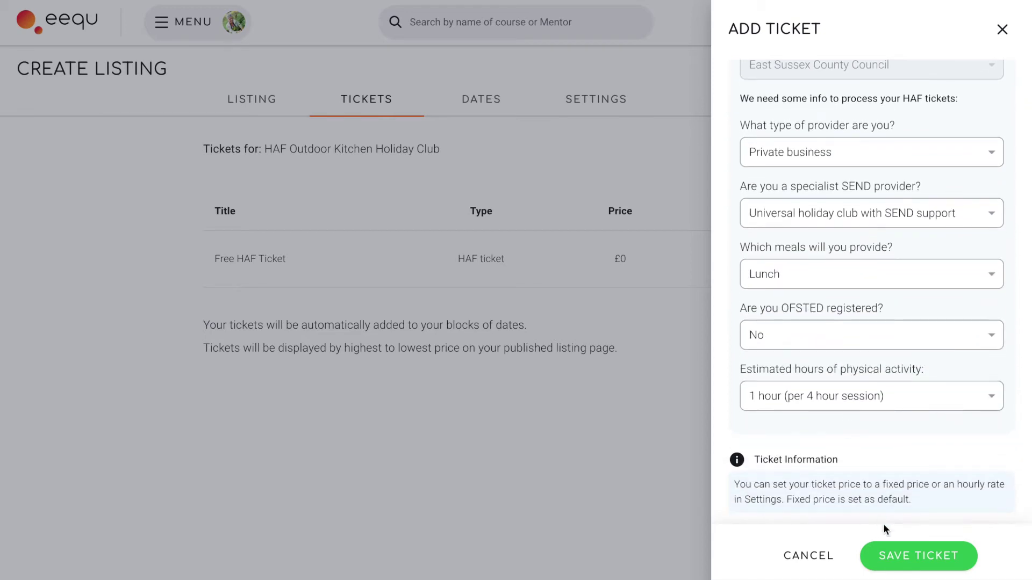
pyautogui.click(915, 557)
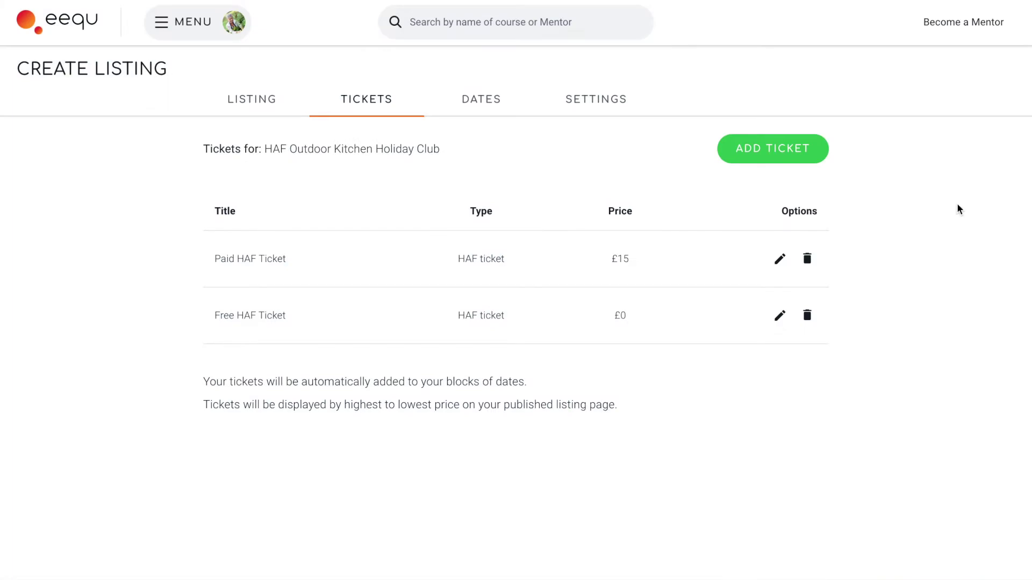
# Start a course block with the dates 23, 24, 25, 26 and 27 May
pyautogui.click(498, 106)
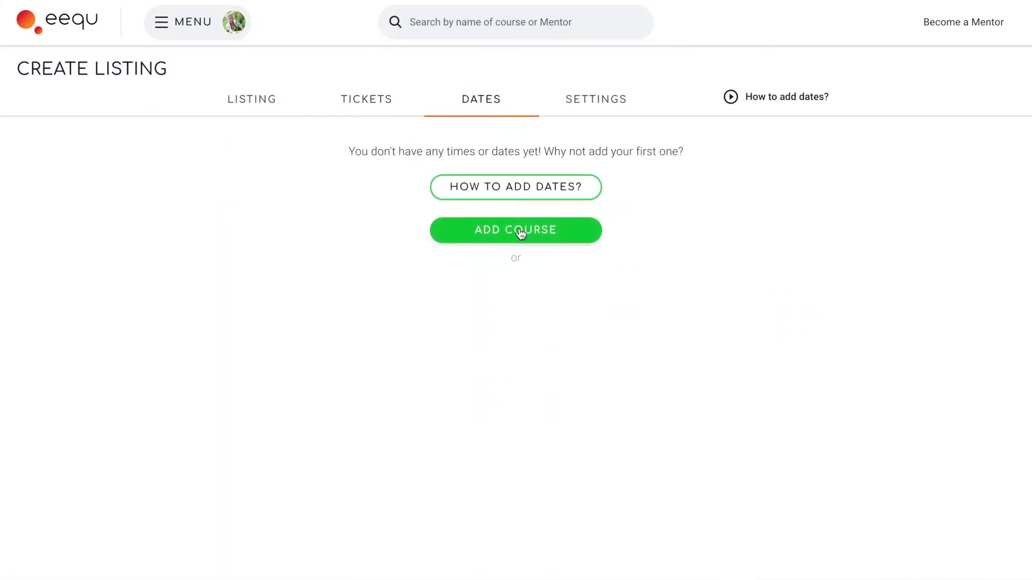
pyautogui.click(520, 231)
pyautogui.click(763, 291)
pyautogui.click(795, 291)
pyautogui.click(834, 289)
pyautogui.click(891, 290)
pyautogui.click(915, 290)
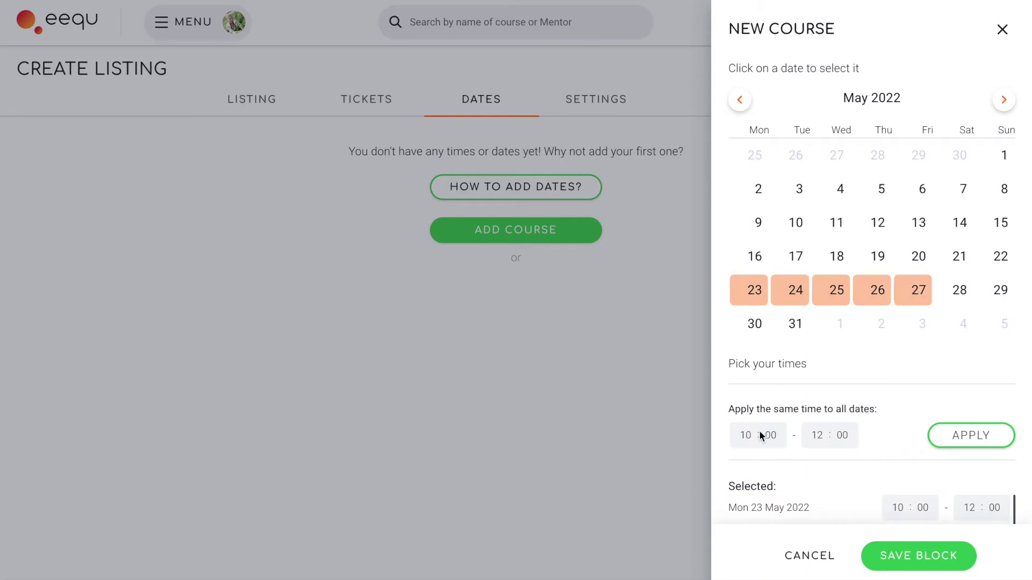
# Apply 09:00–15:00 to all five dates and save the course block
pyautogui.click(745, 436)
pyautogui.write('09')
pyautogui.click(817, 435)
pyautogui.write('15')
pyautogui.click(970, 435)
pyautogui.scroll(-2, 985, 437)
pyautogui.scroll(-1, 985, 444)
pyautogui.click(928, 558)
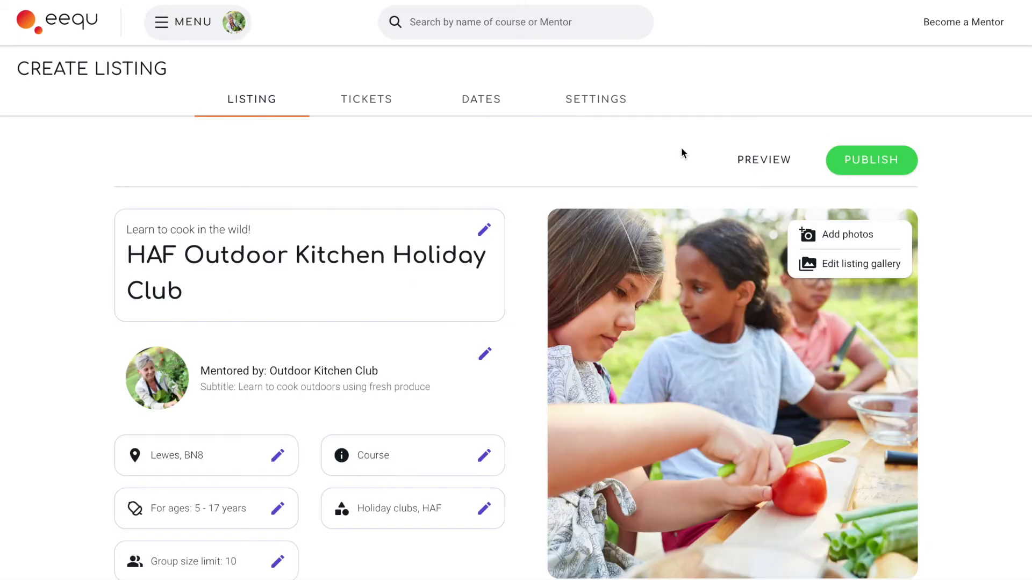
# Enter the payout account holder name, sort code and account number, then publish the listing
pyautogui.click(858, 174)
pyautogui.click(503, 299)
pyautogui.click(376, 360)
pyautogui.write('Jane Smith')
pyautogui.click(360, 411)
pyautogui.write('10-88-00')
pyautogui.click(364, 466)
pyautogui.scroll(-1, 364, 502)
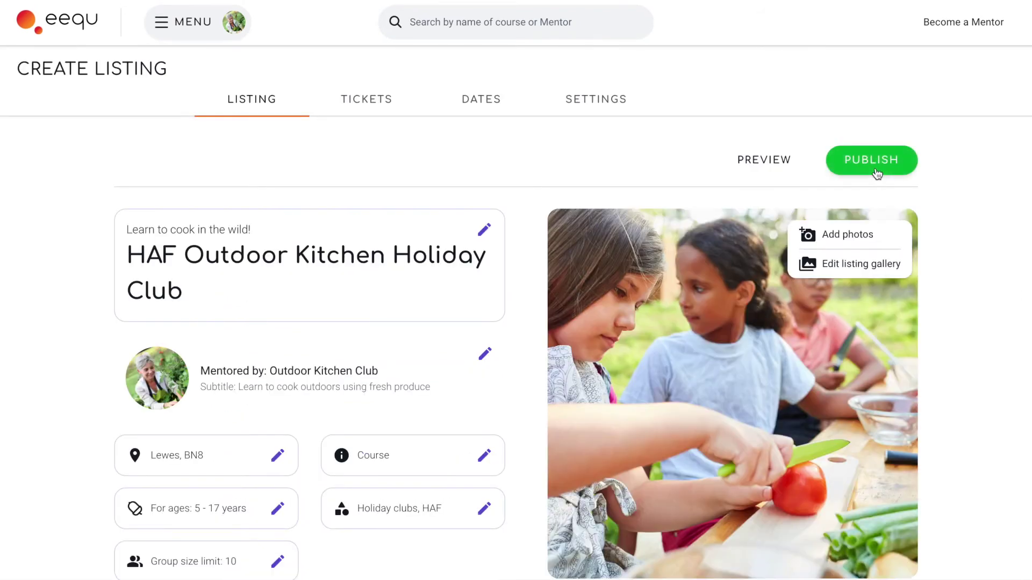
pyautogui.click(875, 164)
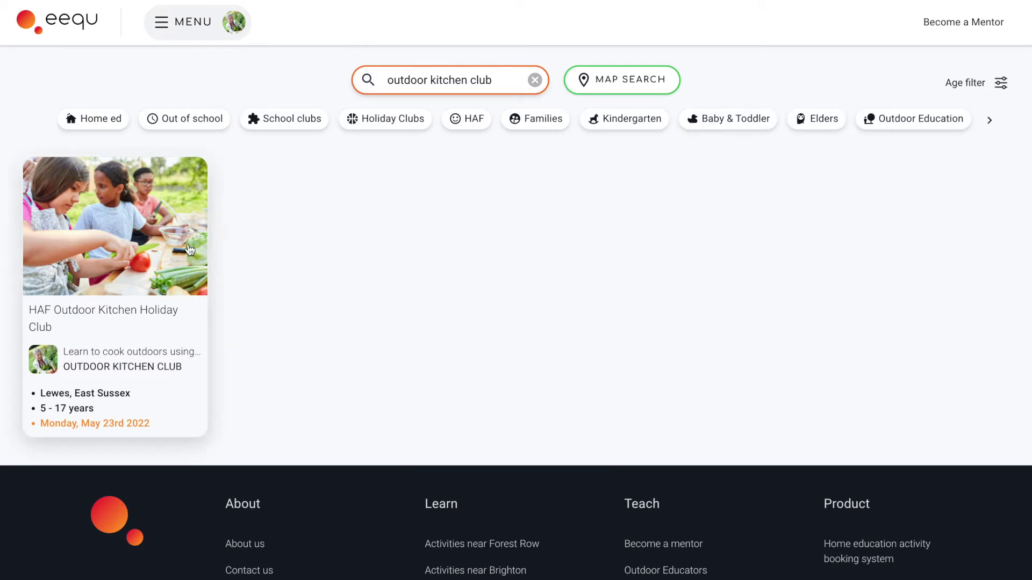
# Find the HAF Outdoor Kitchen Holiday Club listing using the HAF filter and open it
pyautogui.click(199, 322)
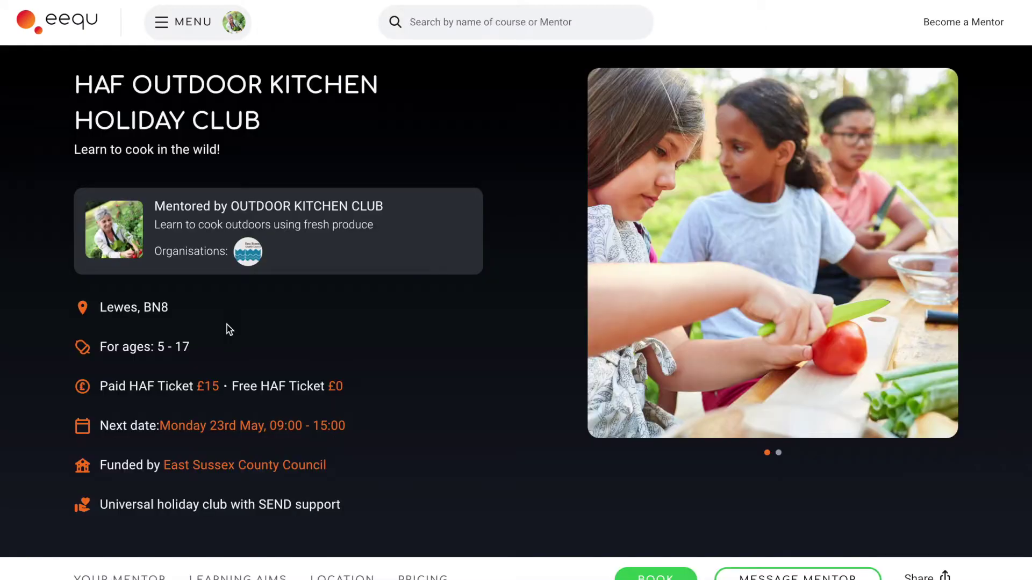
pyautogui.click(256, 253)
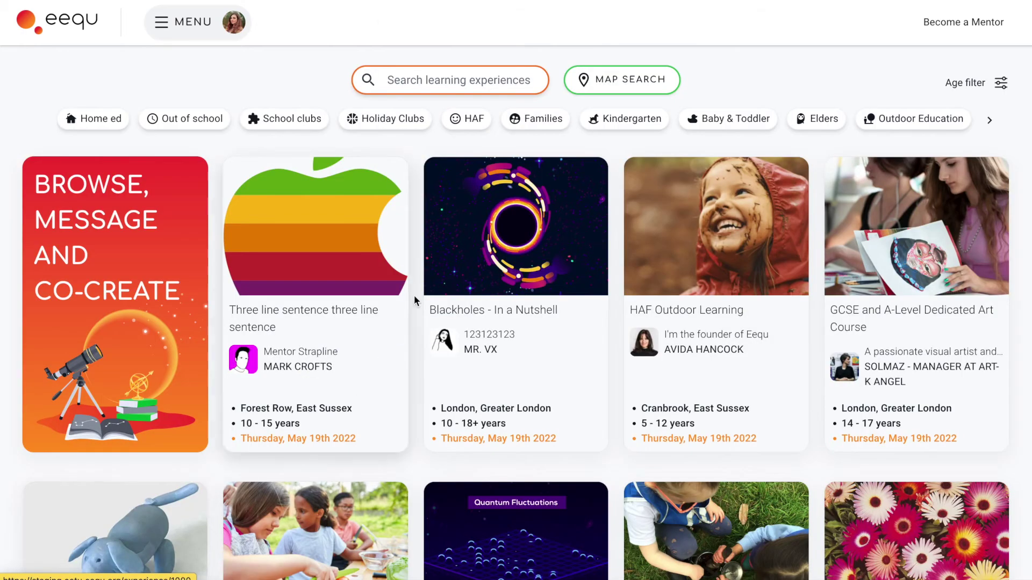
pyautogui.click(476, 127)
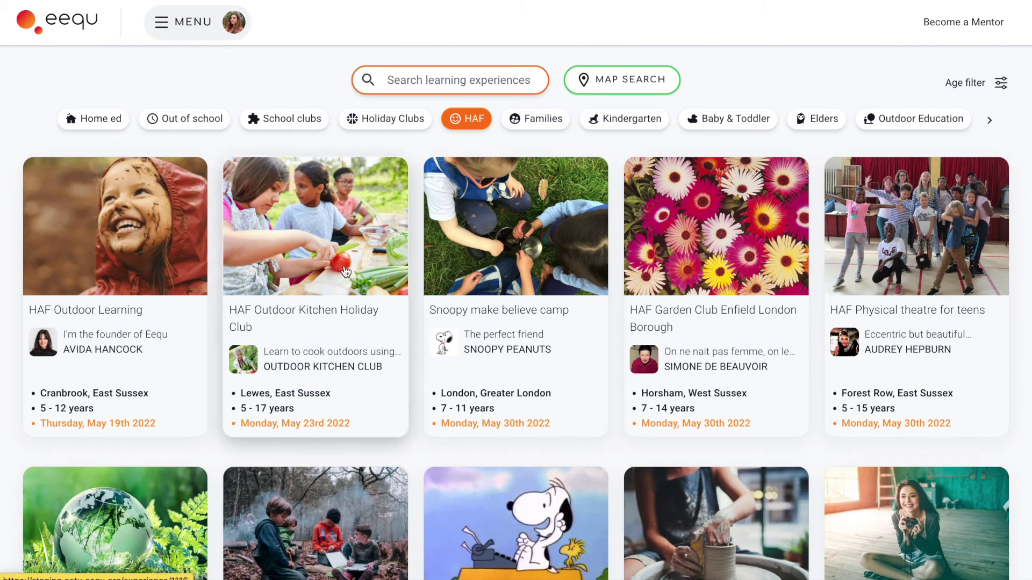
pyautogui.click(346, 271)
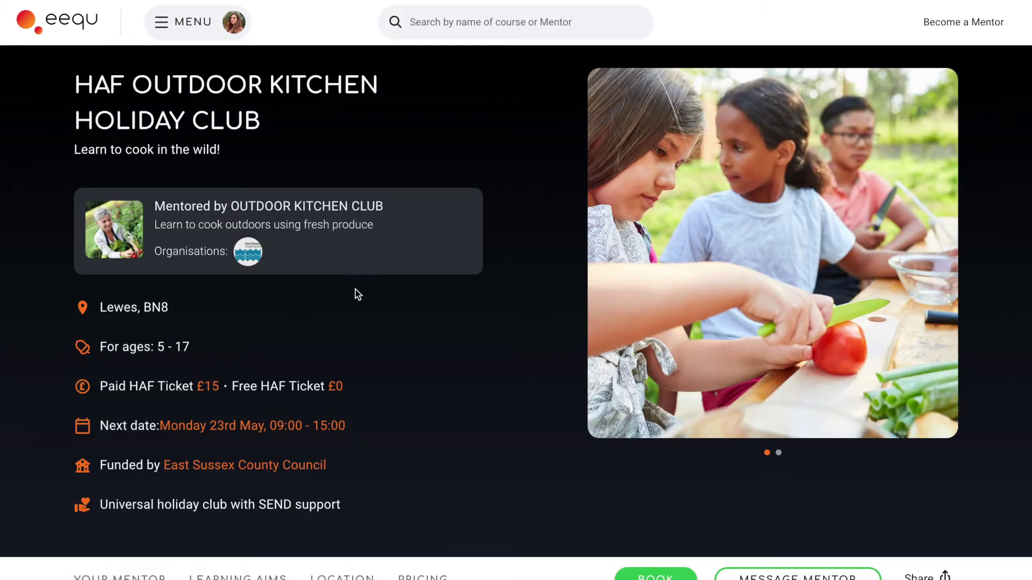
pyautogui.scroll(-3, 426, 336)
# Book the May block for Mon 23, Tue 24 and Wed 25 May 2022
pyautogui.click(634, 408)
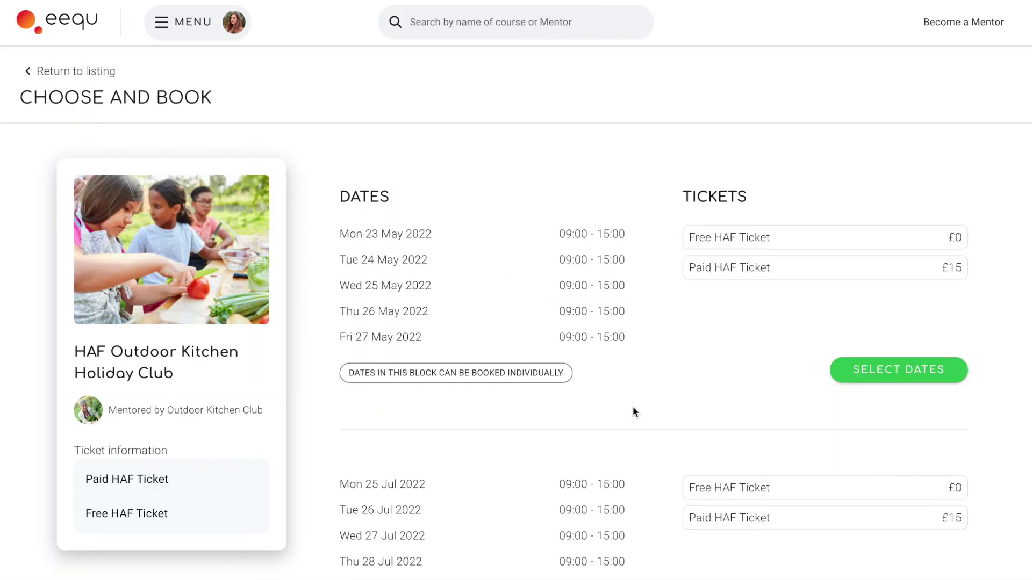
pyautogui.click(891, 365)
pyautogui.click(736, 211)
pyautogui.click(736, 239)
pyautogui.click(736, 270)
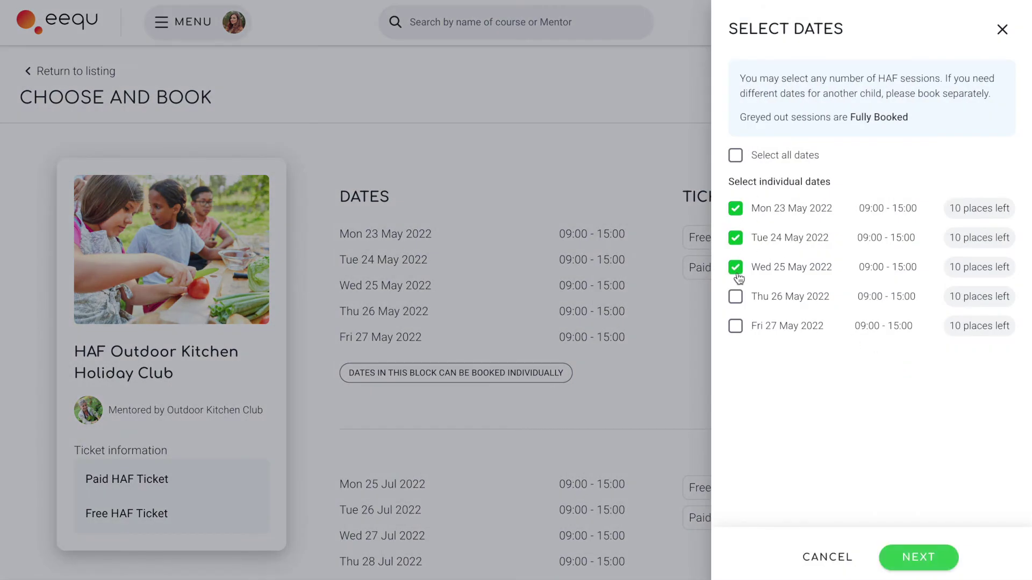
pyautogui.click(924, 556)
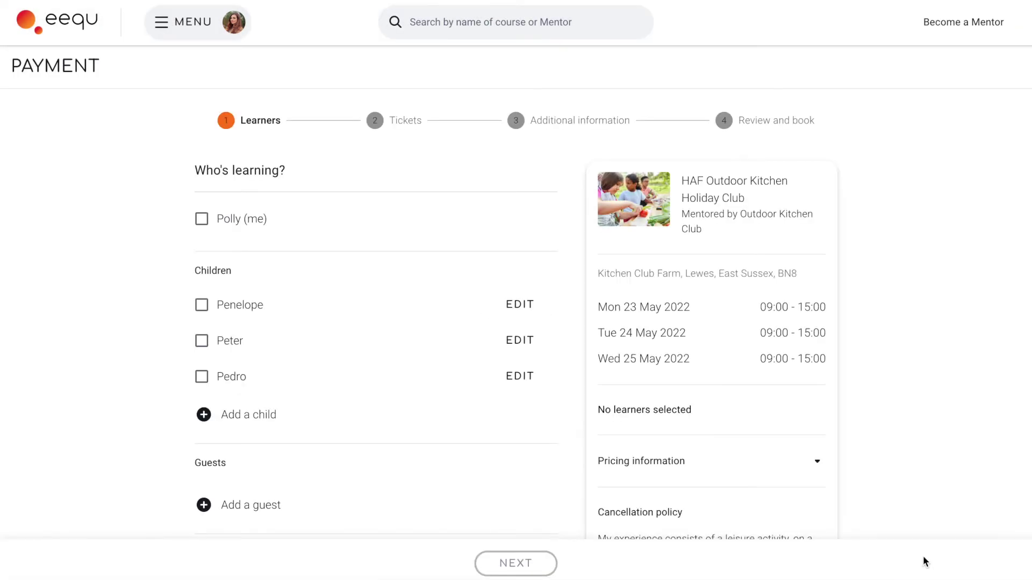
# Add both children as learners on the booking
pyautogui.click(202, 305)
pyautogui.click(201, 341)
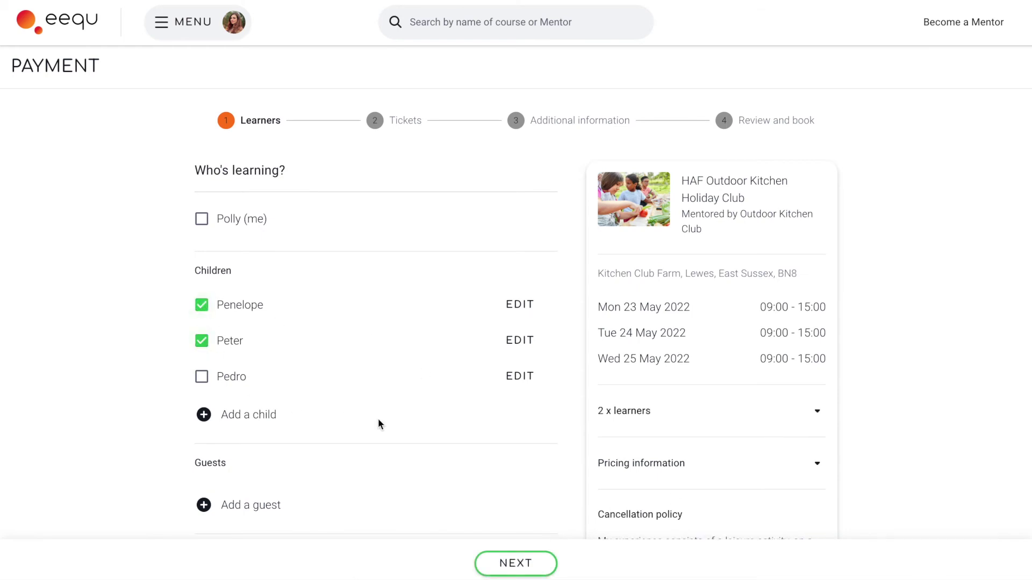
pyautogui.scroll(-1, 379, 424)
pyautogui.scroll(-2, 379, 425)
pyautogui.click(510, 563)
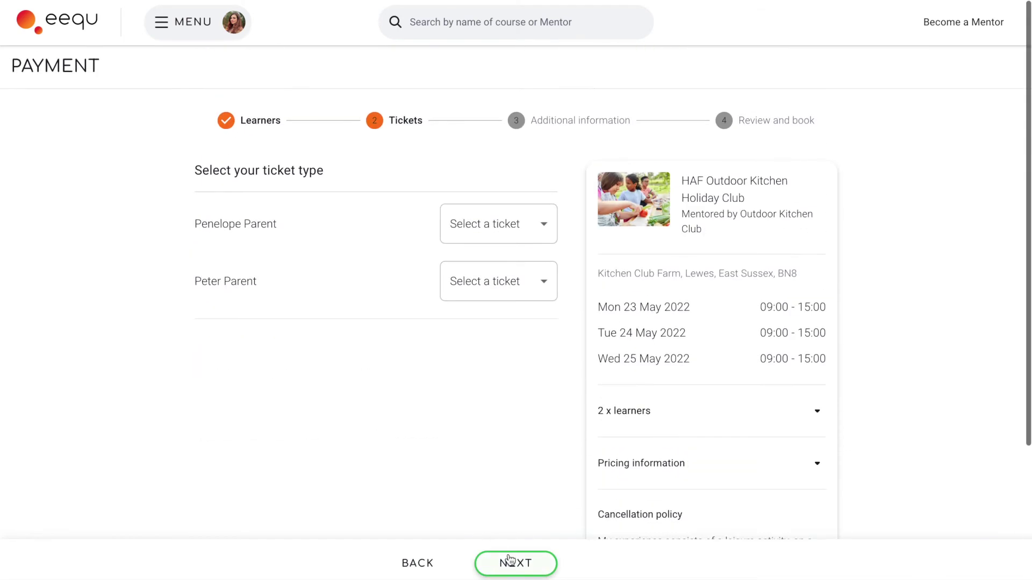
# Give each child a Free HAF Ticket
pyautogui.click(518, 226)
pyautogui.click(509, 228)
pyautogui.click(508, 286)
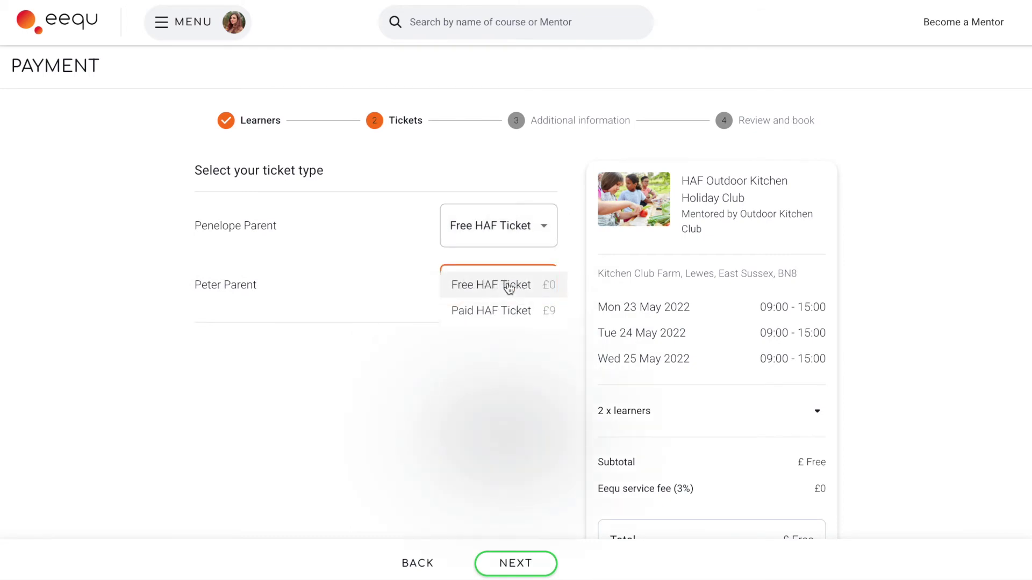
pyautogui.click(509, 285)
pyautogui.click(512, 563)
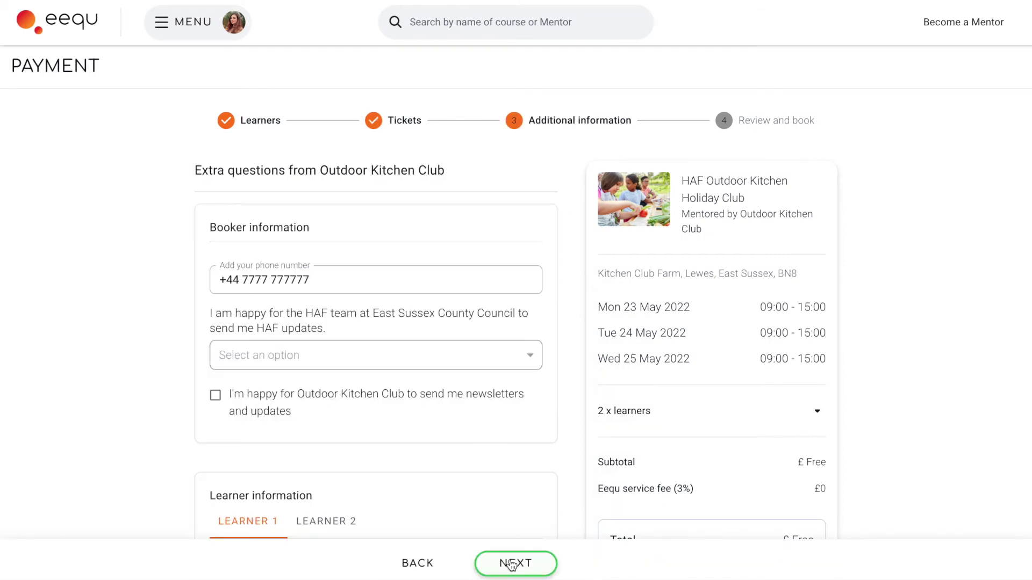
# Agree to HAF updates, opt in to Outdoor Kitchen Club newsletters, and mark Free School Meals
pyautogui.click(485, 368)
pyautogui.click(477, 388)
pyautogui.click(218, 395)
pyautogui.scroll(-9, 404, 428)
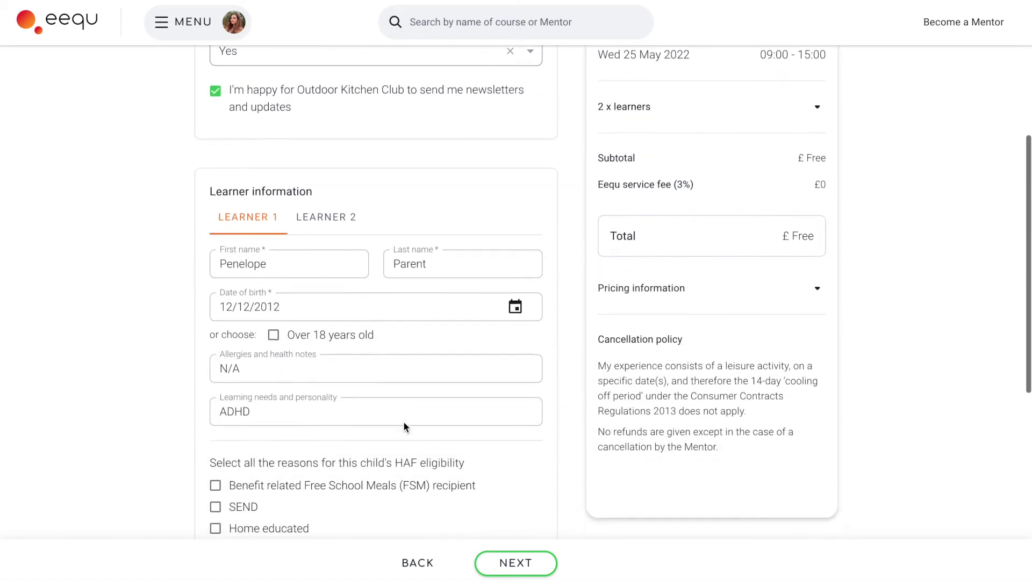
pyautogui.click(229, 320)
pyautogui.scroll(-2, 407, 414)
# Set the school type to Primary and the school to Alfriston
pyautogui.click(407, 468)
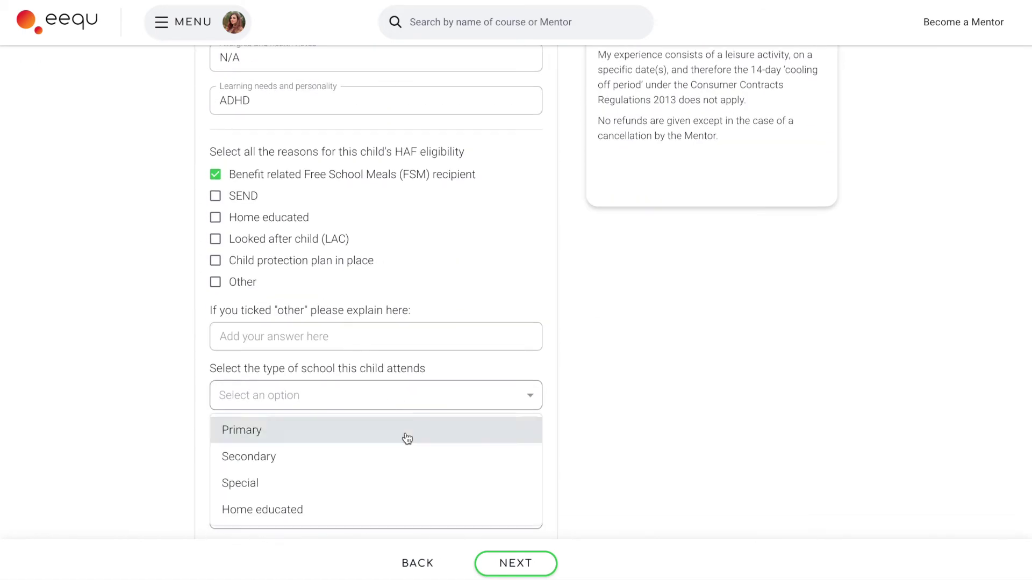
pyautogui.click(405, 433)
pyautogui.click(346, 502)
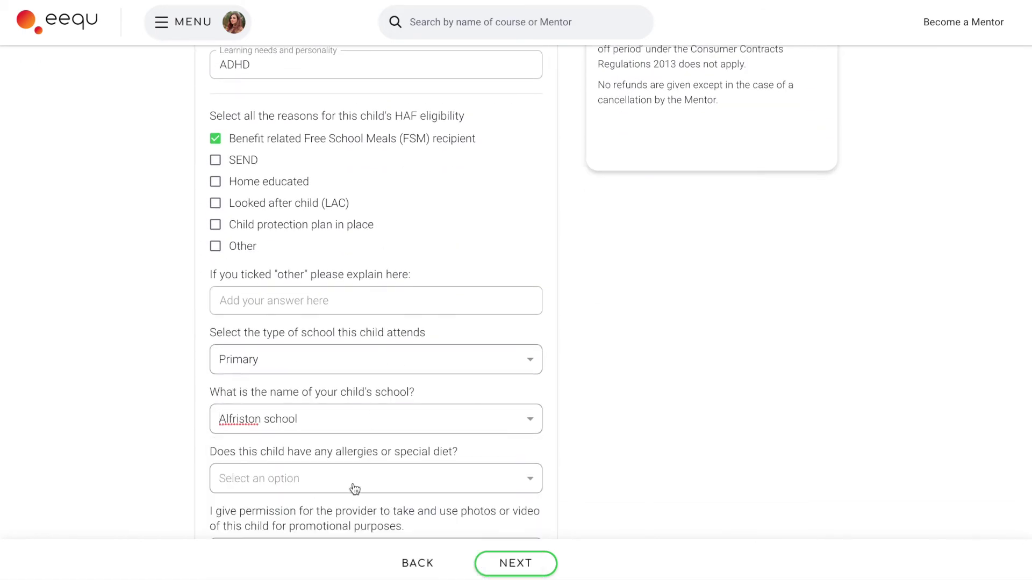
pyautogui.scroll(-2, 345, 446)
# Answer No to allergies, answer the photo permission question, and submit the booking request
pyautogui.click(344, 396)
pyautogui.click(315, 456)
pyautogui.click(316, 457)
pyautogui.click(376, 523)
pyautogui.click(500, 564)
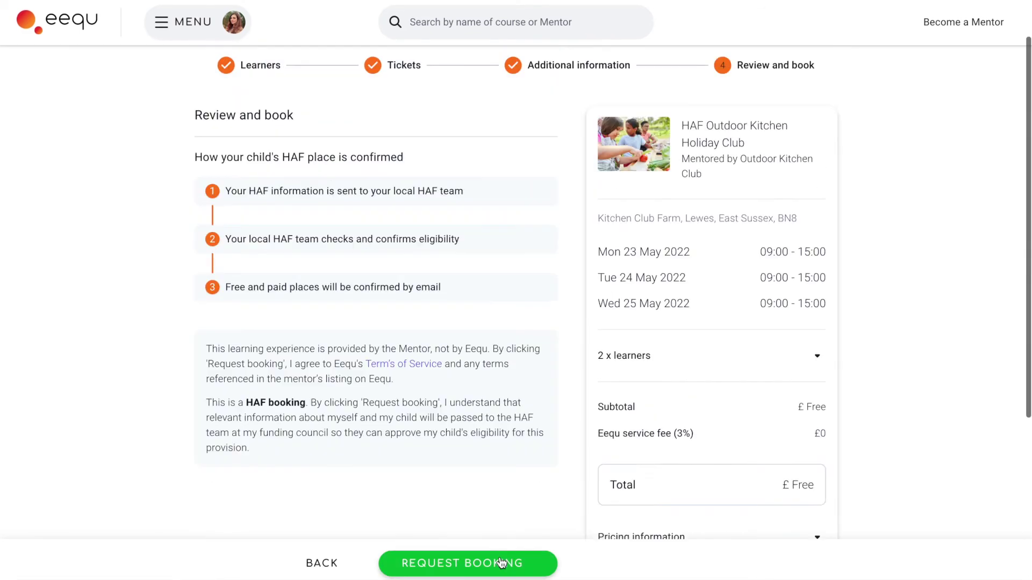
pyautogui.click(500, 564)
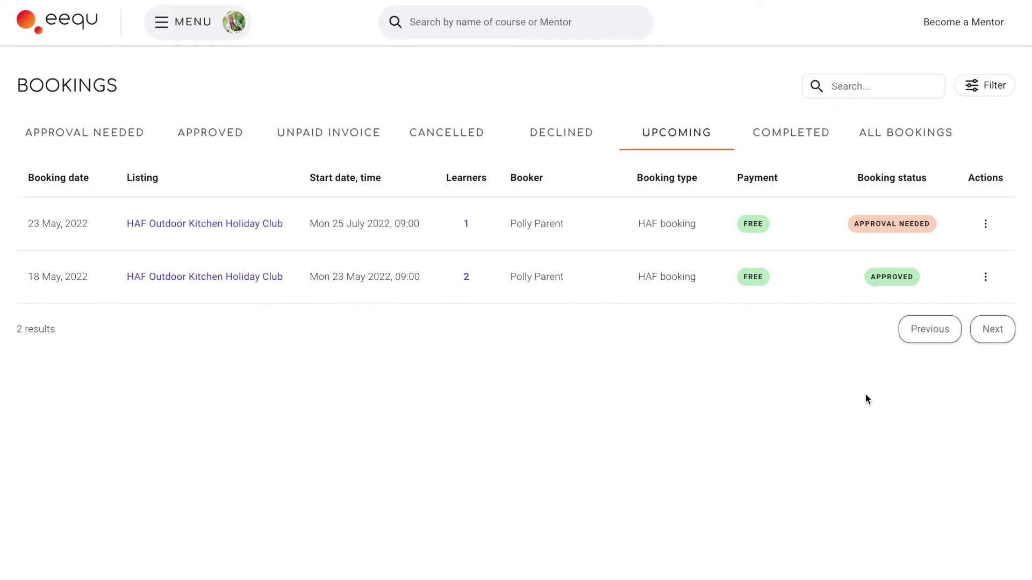
# Refresh the bookings list, then open the holiday club listing's options from My listings
pyautogui.press('F5')
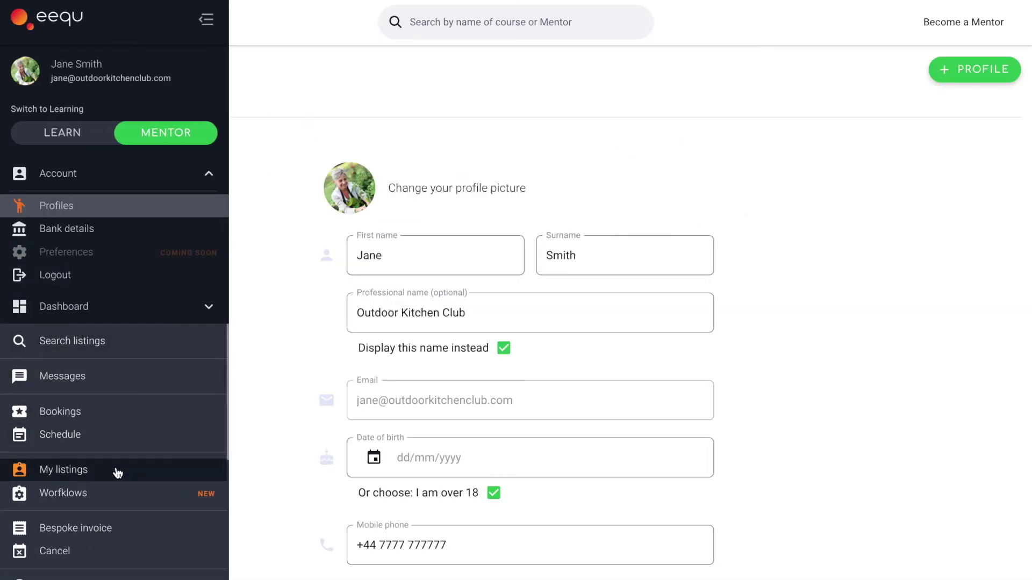
pyautogui.click(115, 471)
pyautogui.click(506, 202)
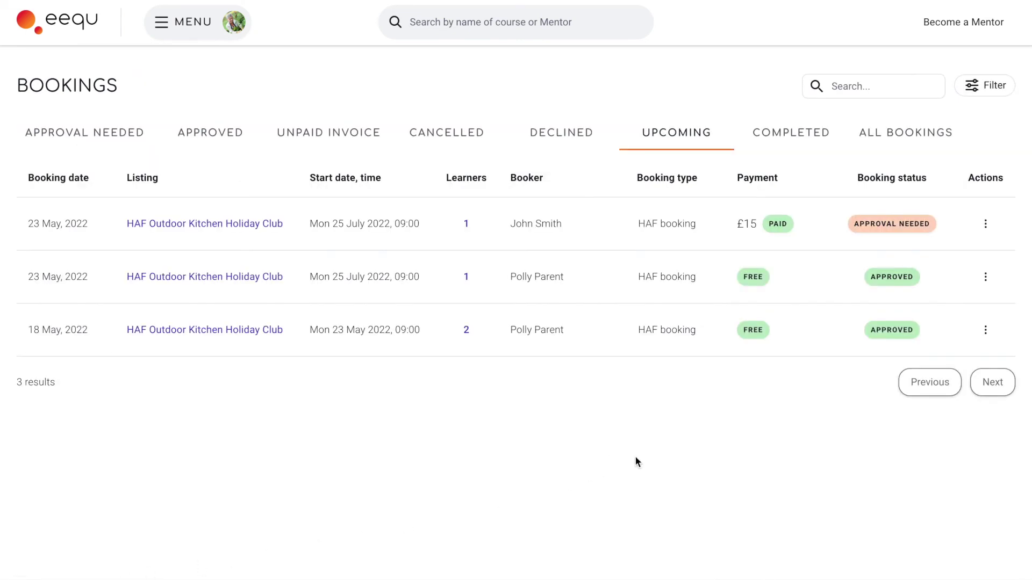
# Approve the pending £15 paid booking for 25 July from its row's actions menu
pyautogui.click(986, 230)
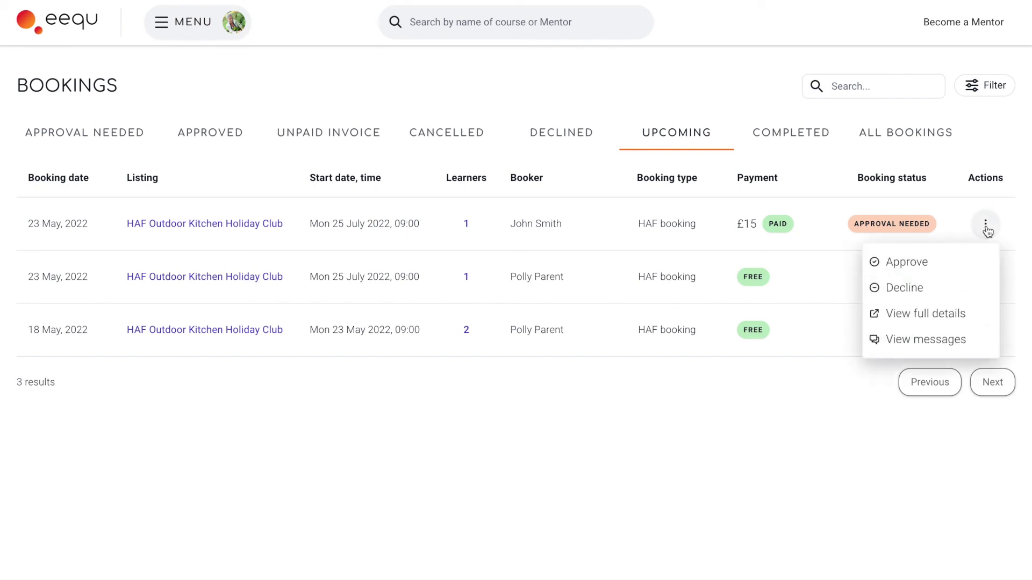
pyautogui.click(989, 264)
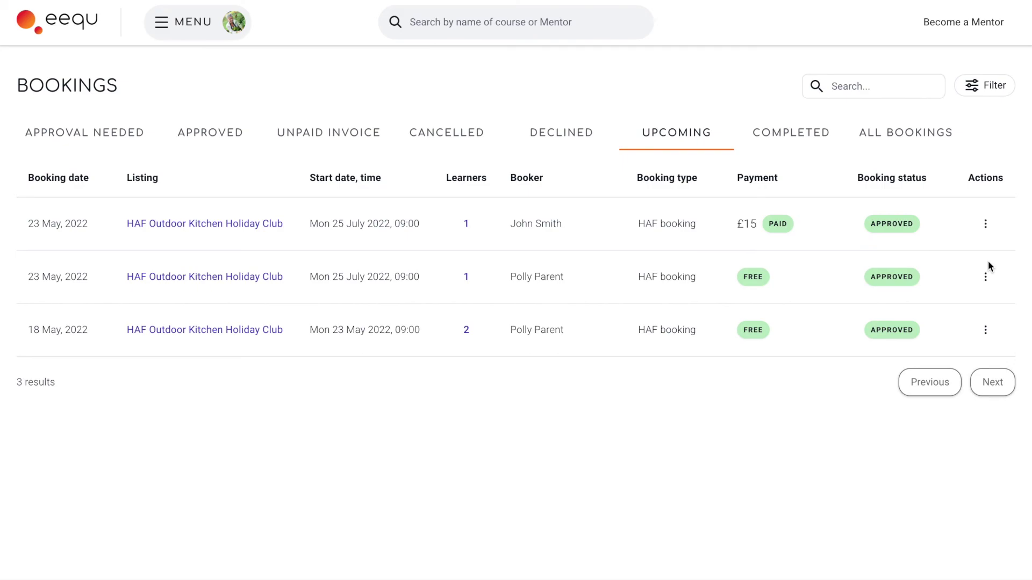